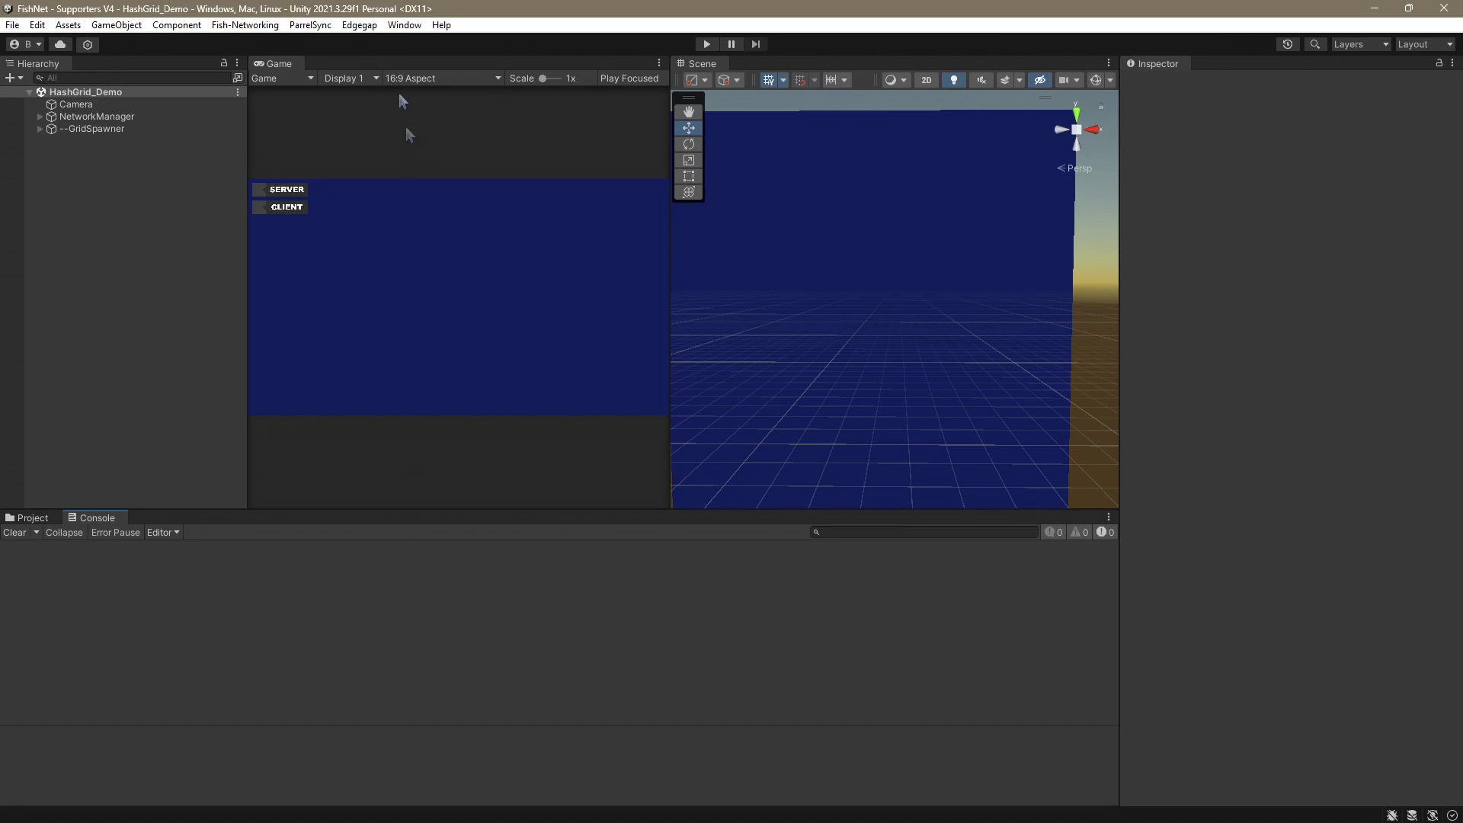
Open the Edgegap Hosting window, then open the Package Manager.
{"action": "left_click", "coordinate": [362, 25]}
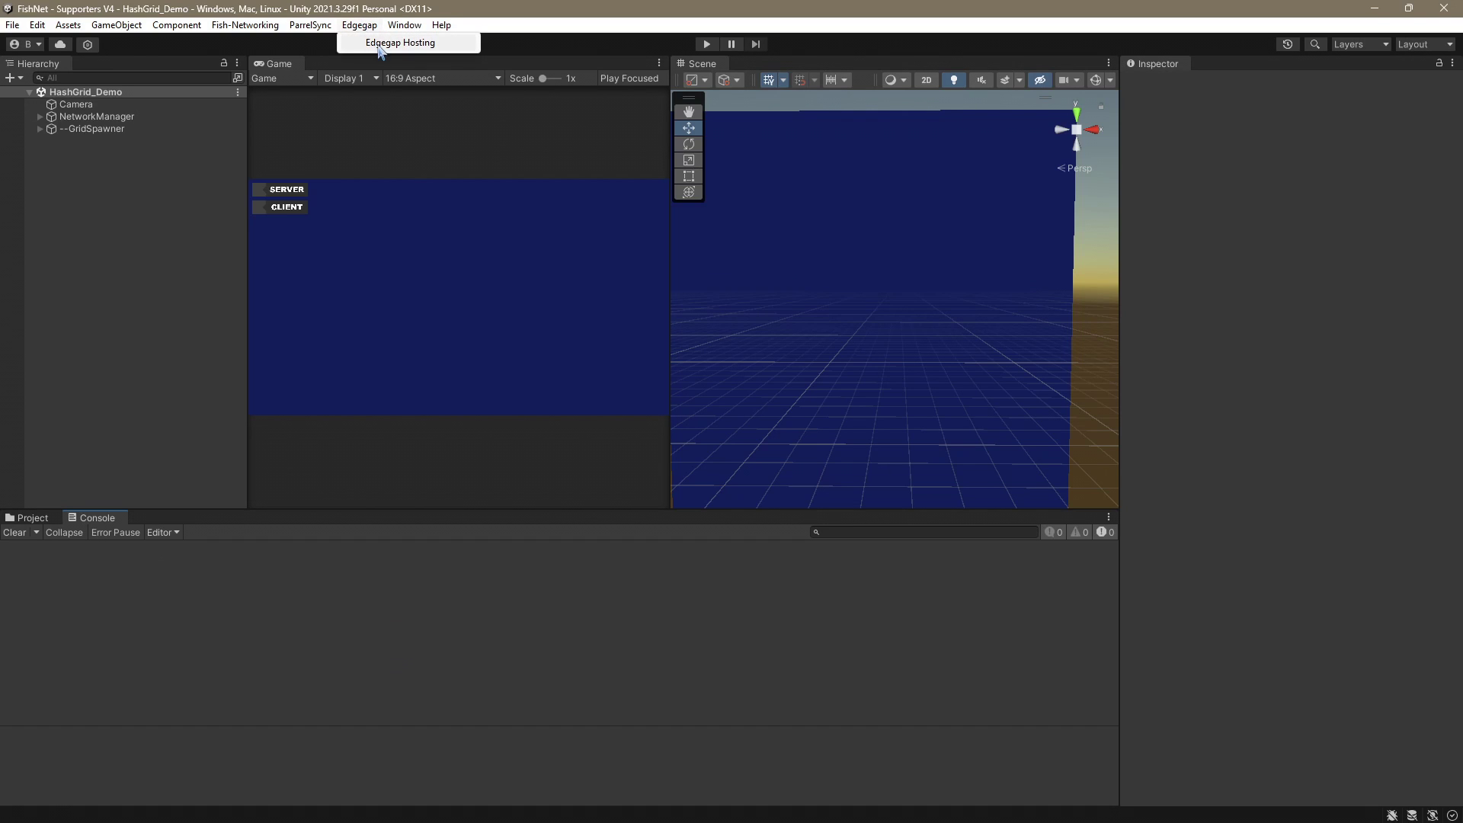
{"action": "left_click", "coordinate": [400, 43]}
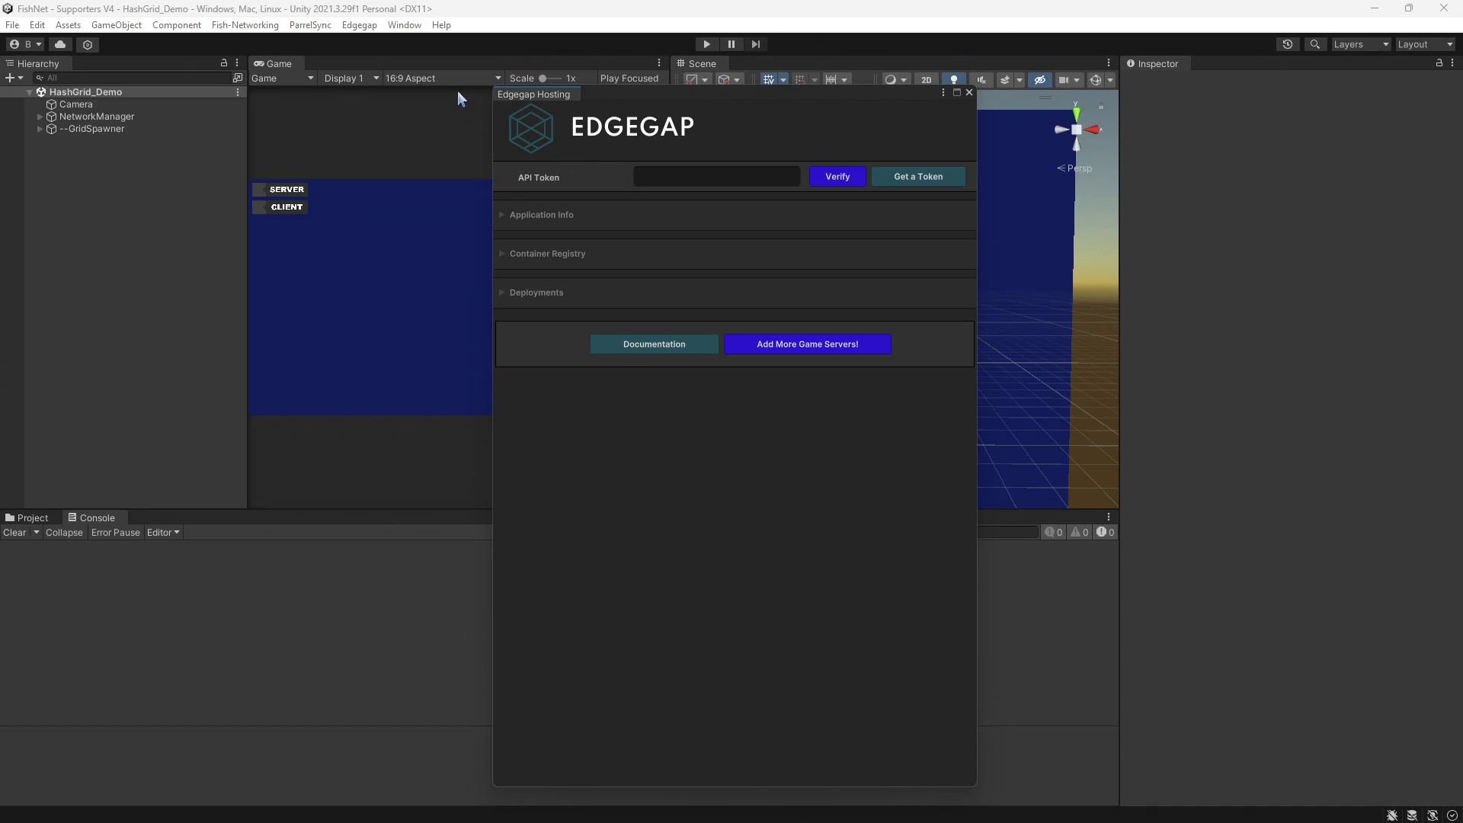
{"action": "left_click", "coordinate": [405, 25]}
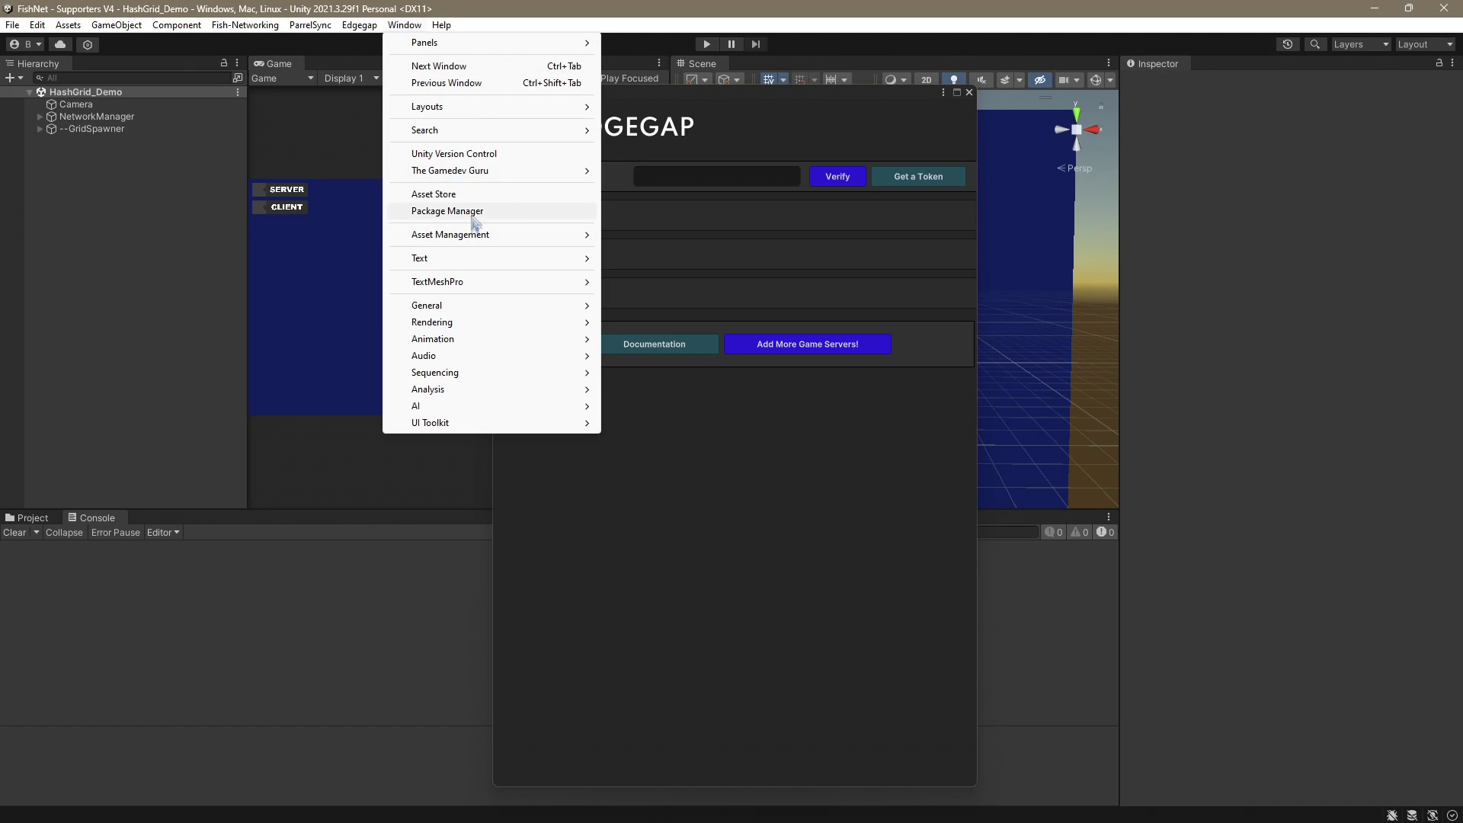
{"action": "left_click", "coordinate": [457, 211]}
Add com.unity.nuget.newtonsoft-json by name, close Package Manager, and request an Edgegap plugin token.
{"action": "left_click", "coordinate": [212, 148]}
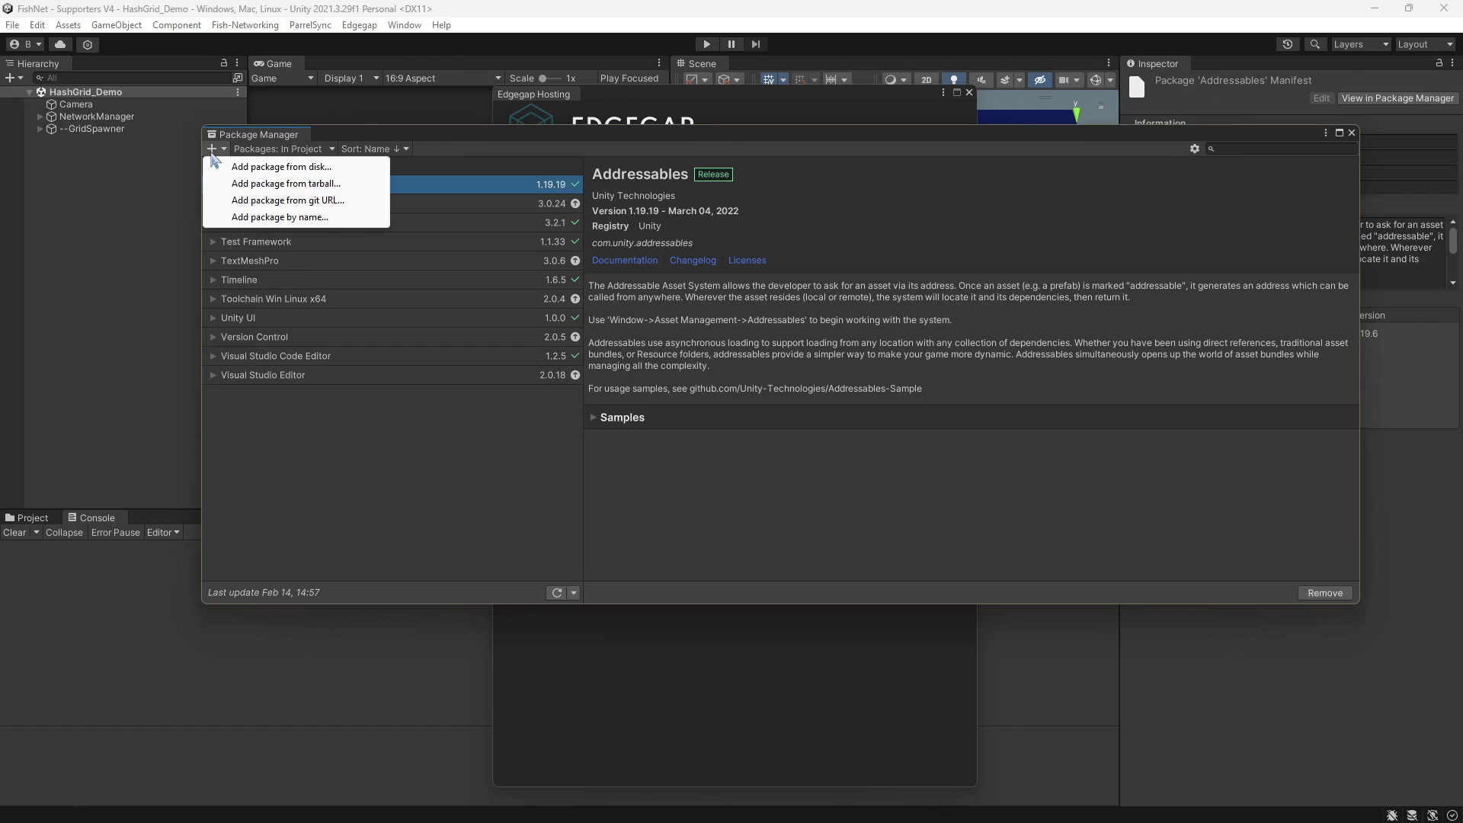
{"action": "left_click", "coordinate": [243, 218]}
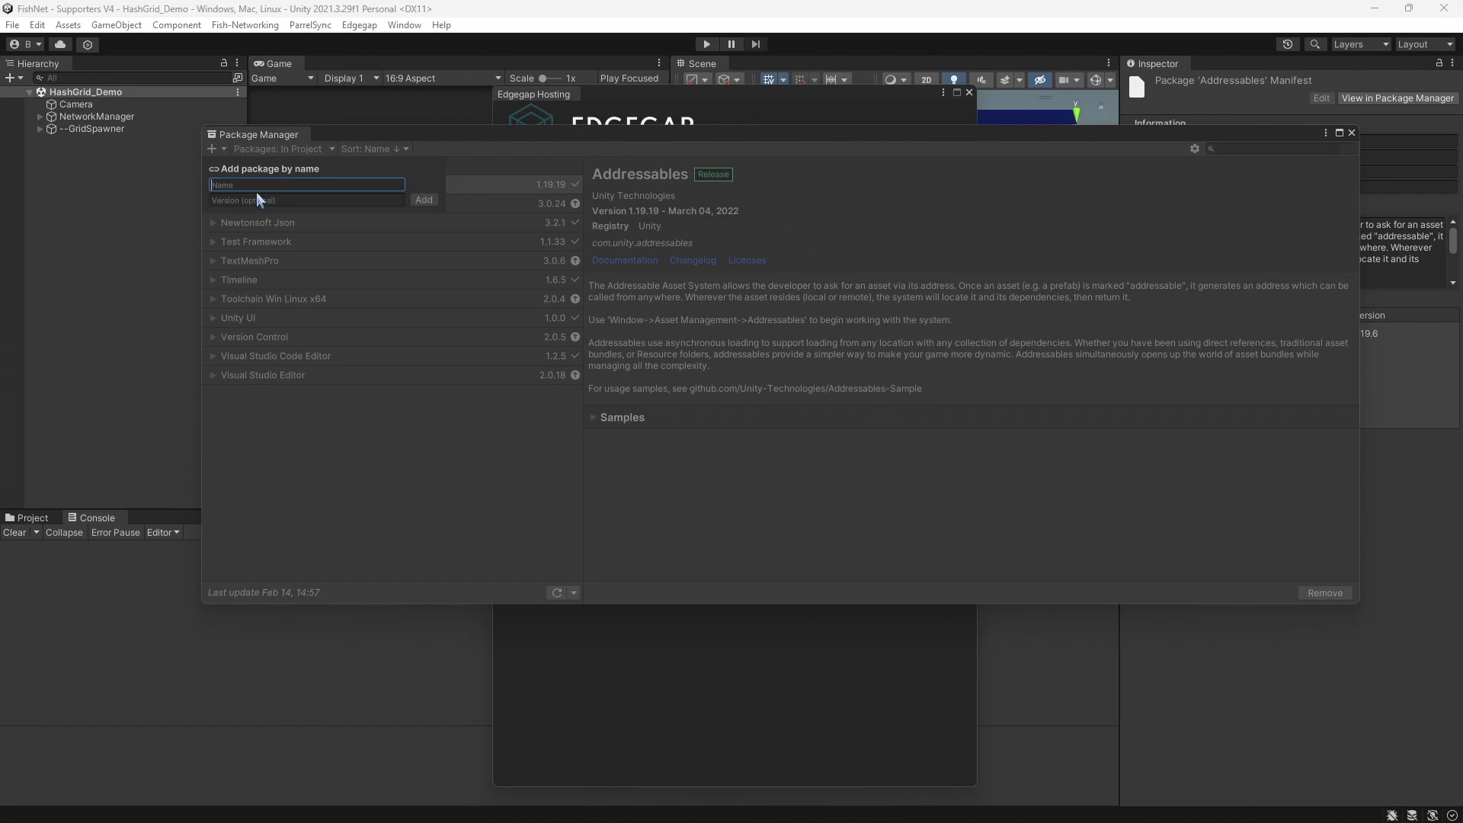
{"action": "type", "text": "com.unity.nuget.newtonsoft-json"}
{"action": "left_click", "coordinate": [347, 201]}
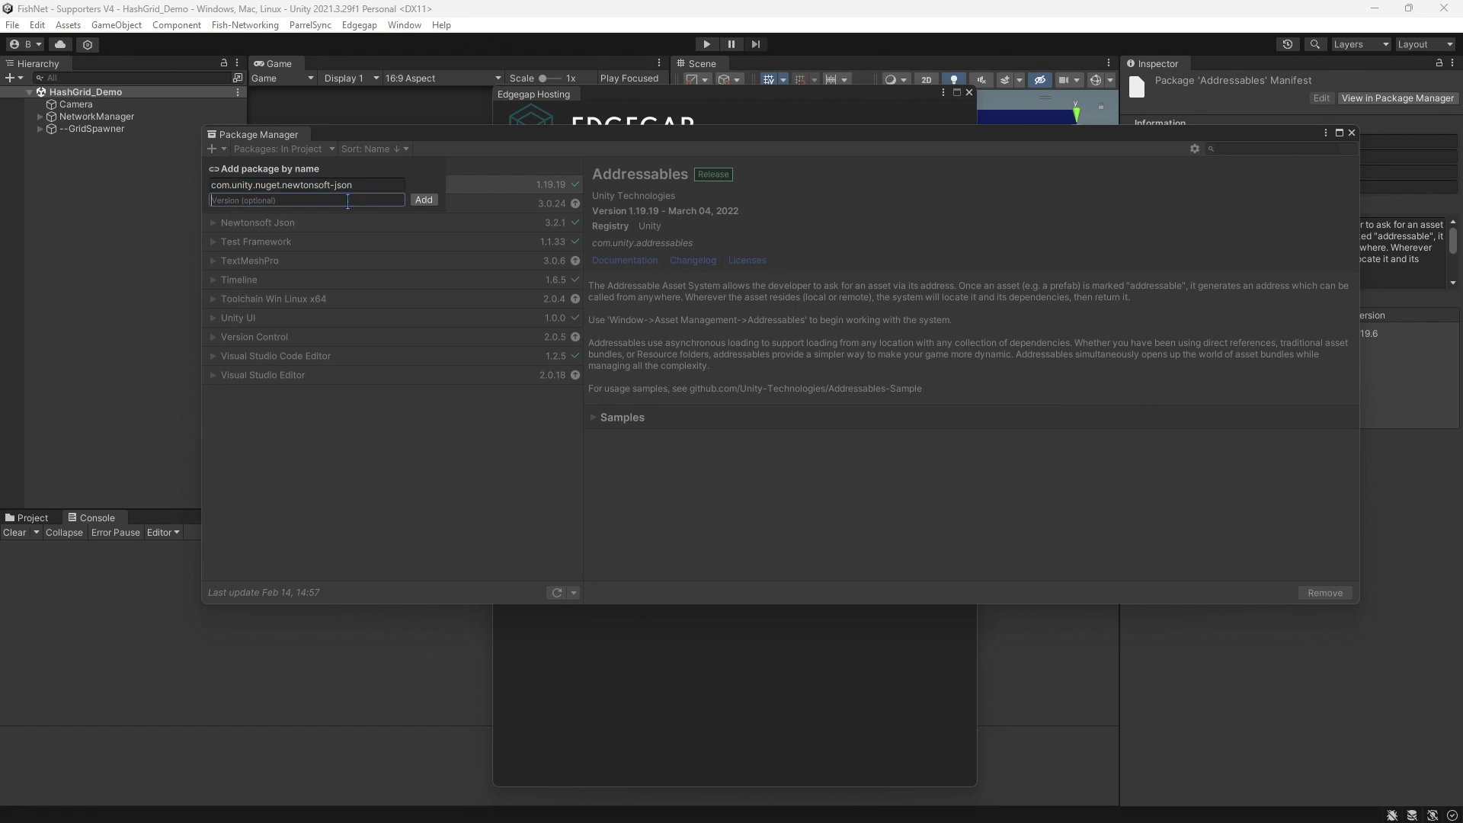
{"action": "left_click", "coordinate": [424, 200]}
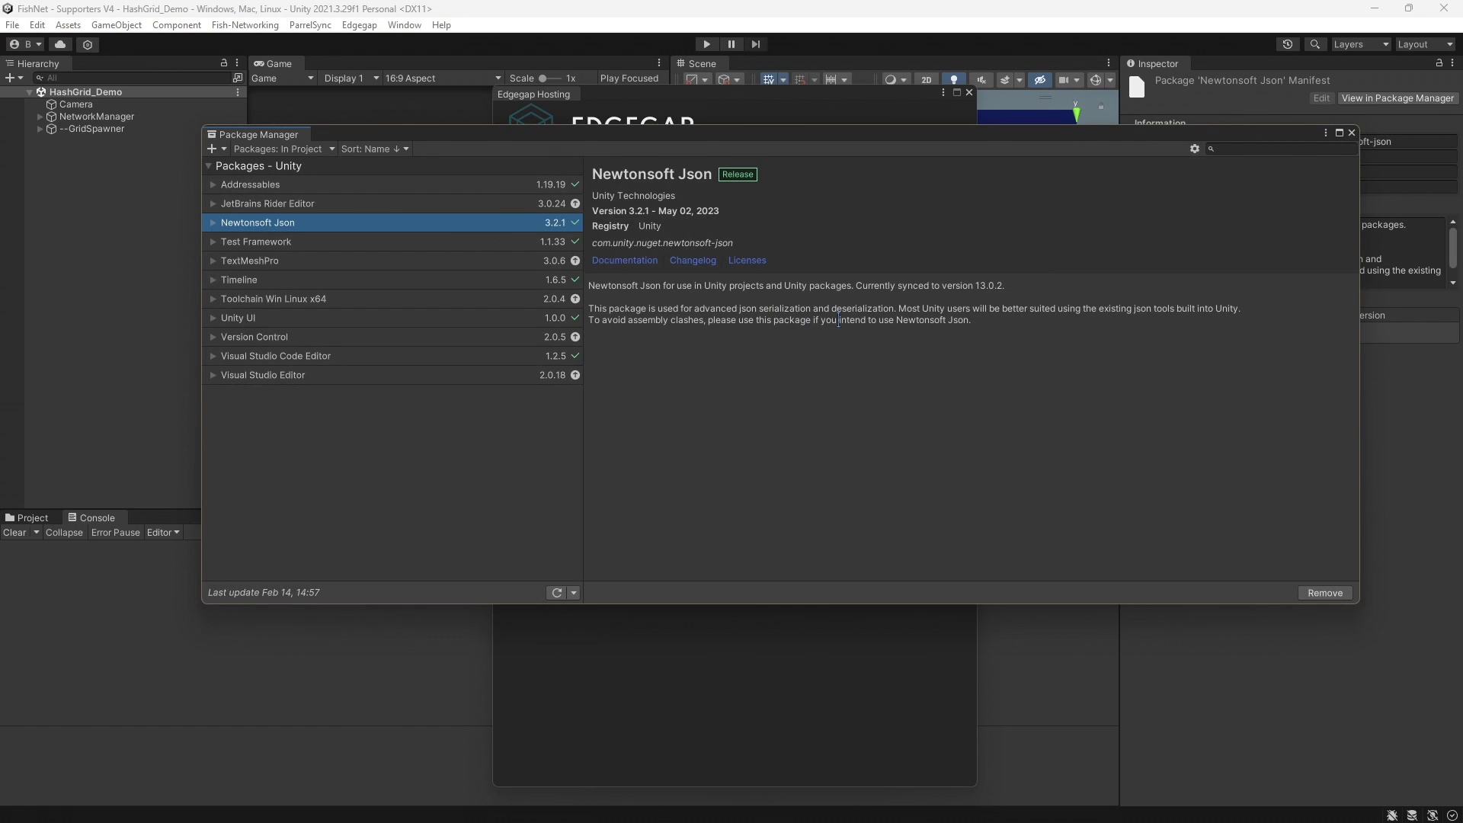
{"action": "key", "text": "alt+F4"}
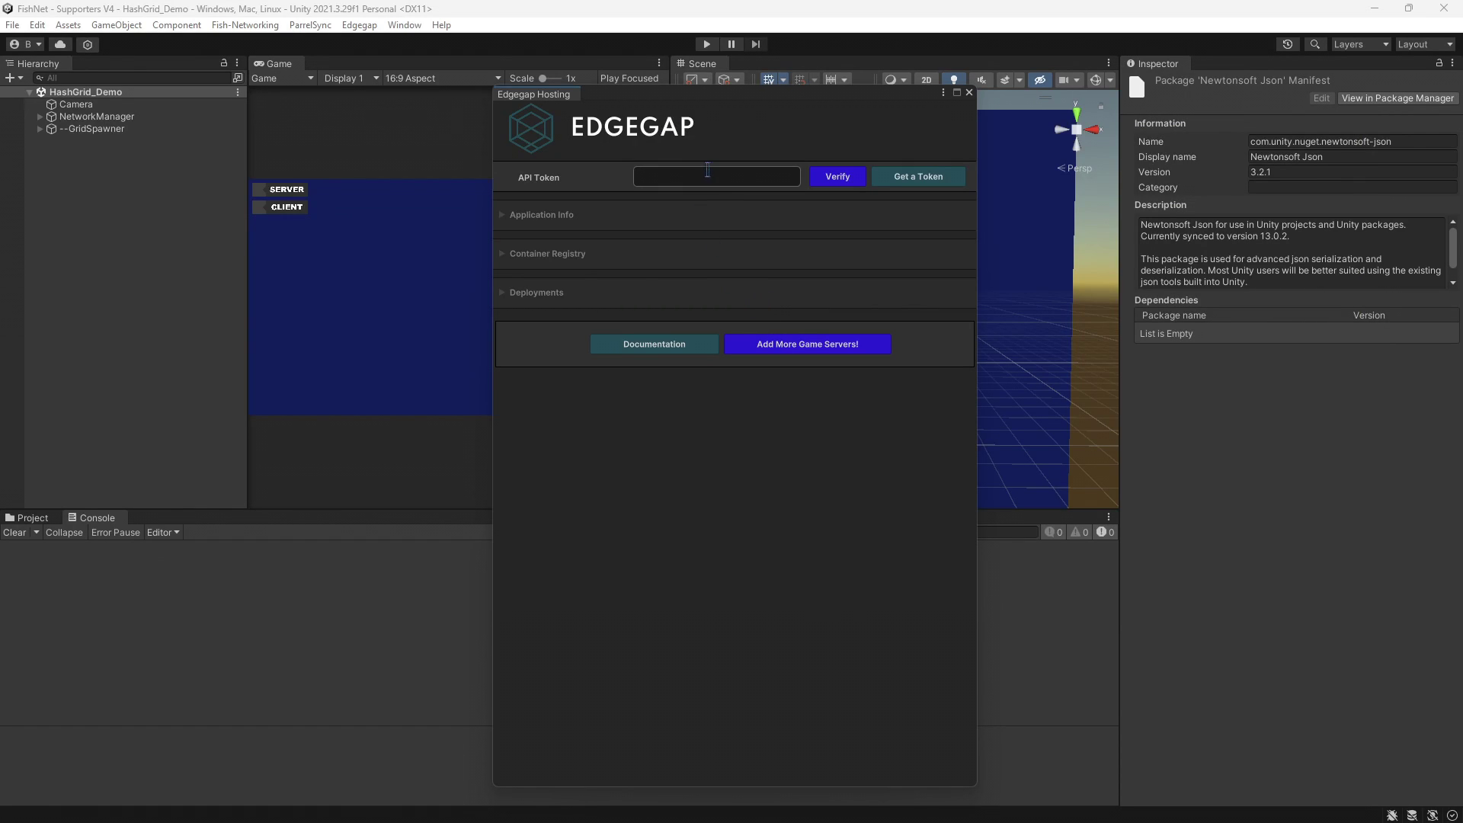
{"action": "left_click", "coordinate": [927, 180]}
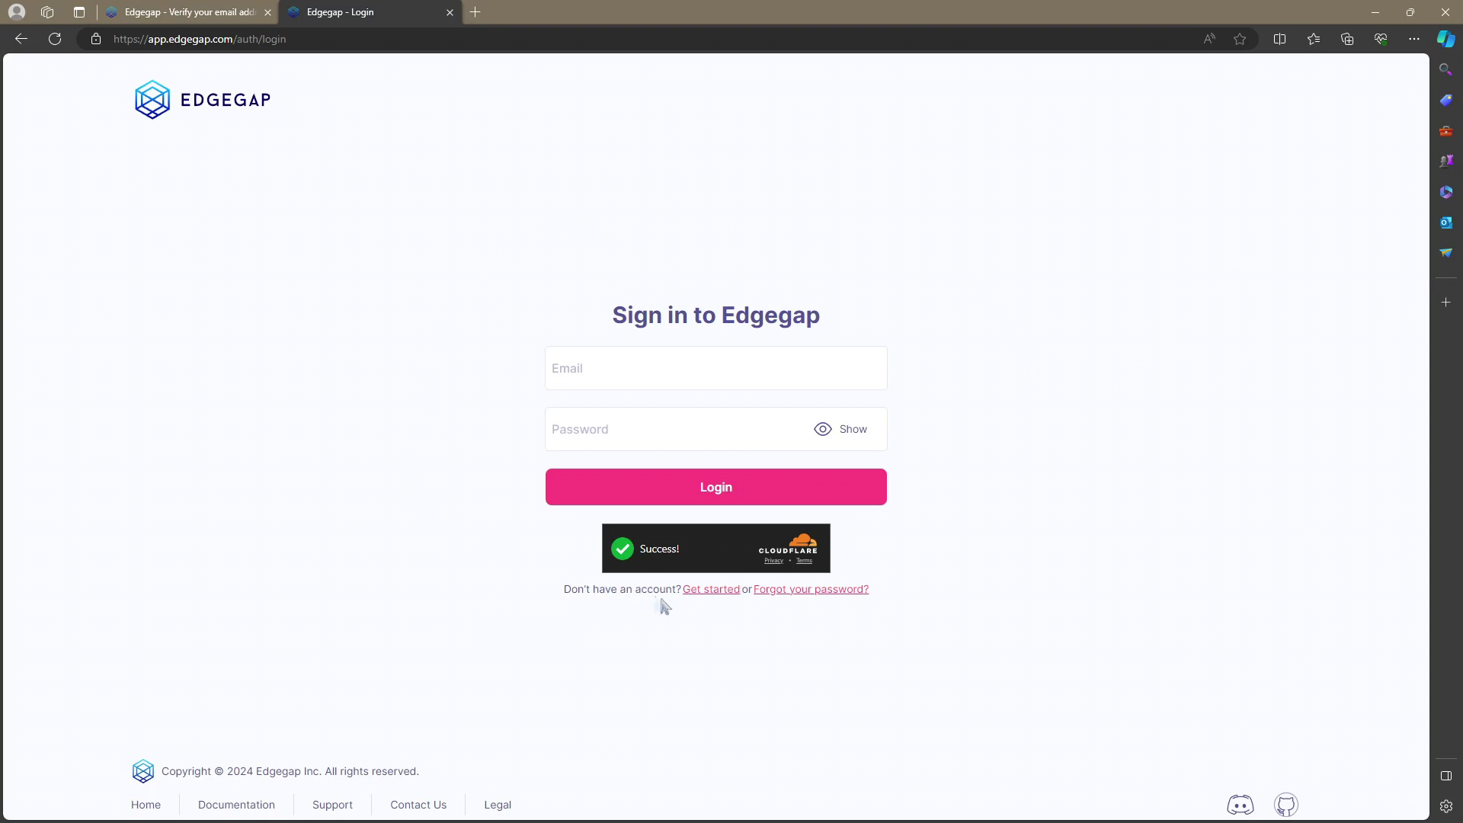
Register on the Edgegap sign-up page, close the extra tab, and confirm the organization name.
{"action": "left_click", "coordinate": [711, 591]}
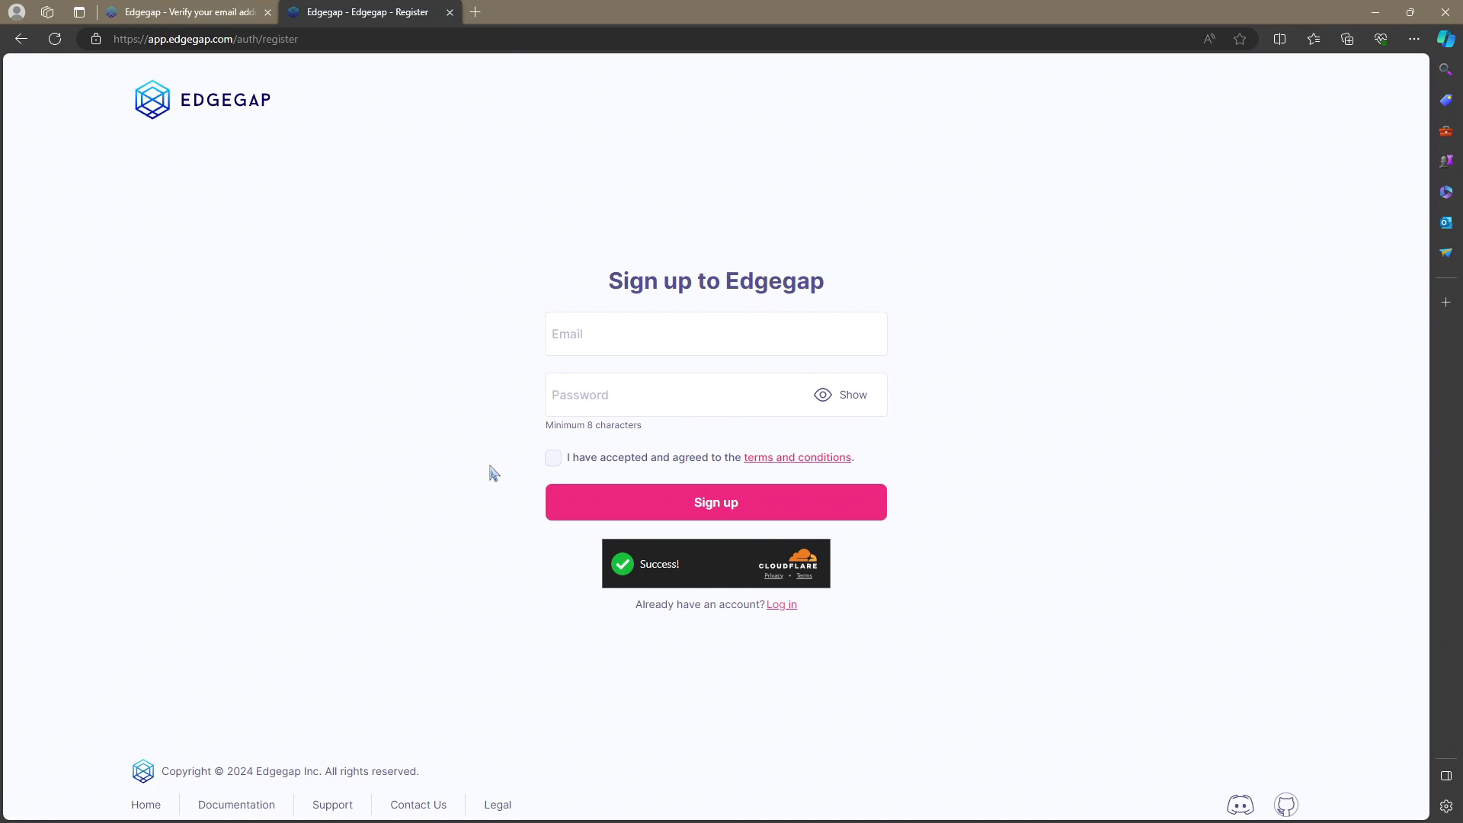
{"action": "left_click", "coordinate": [449, 12]}
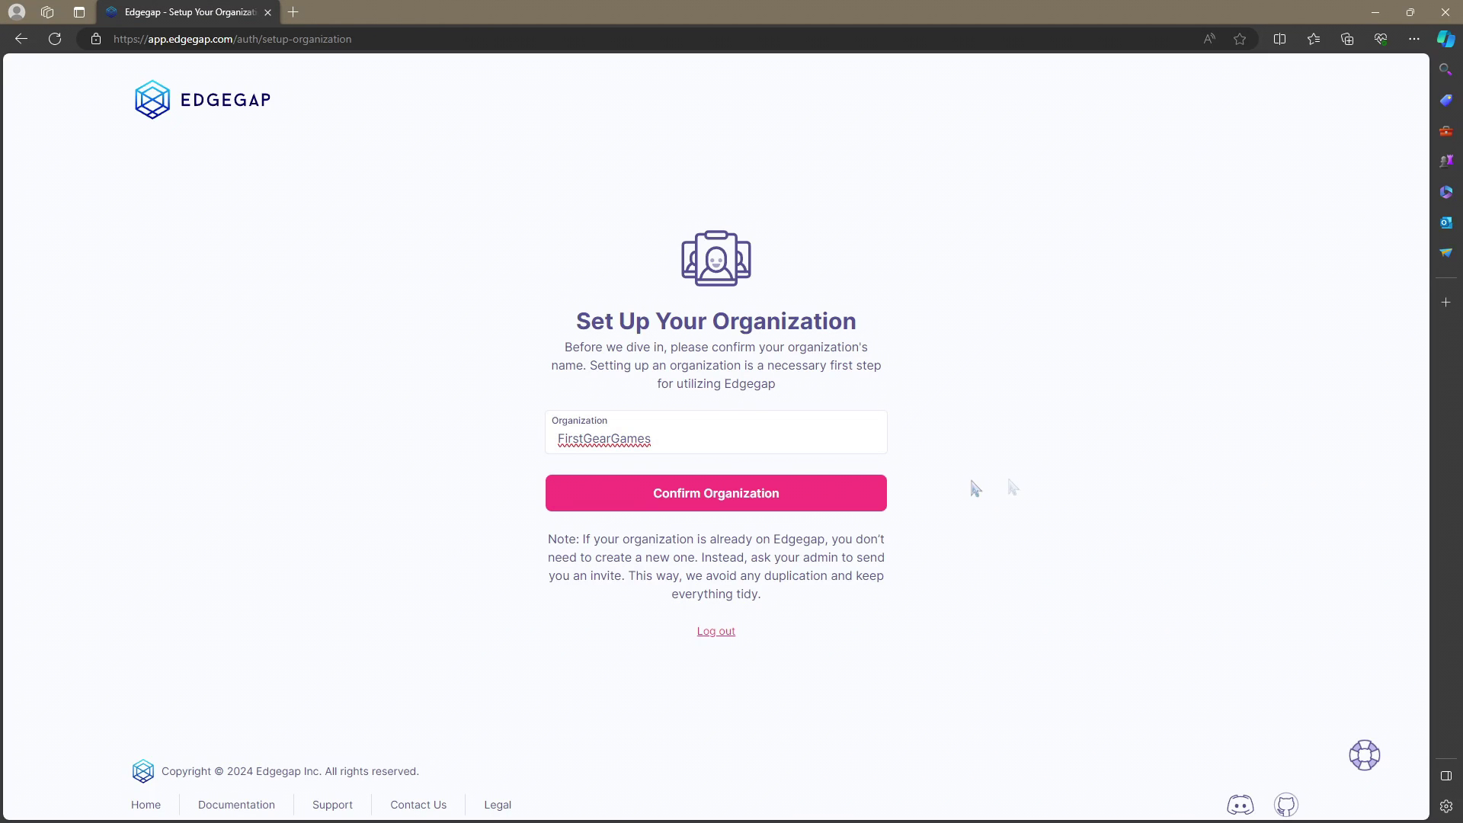
{"action": "left_click", "coordinate": [666, 503]}
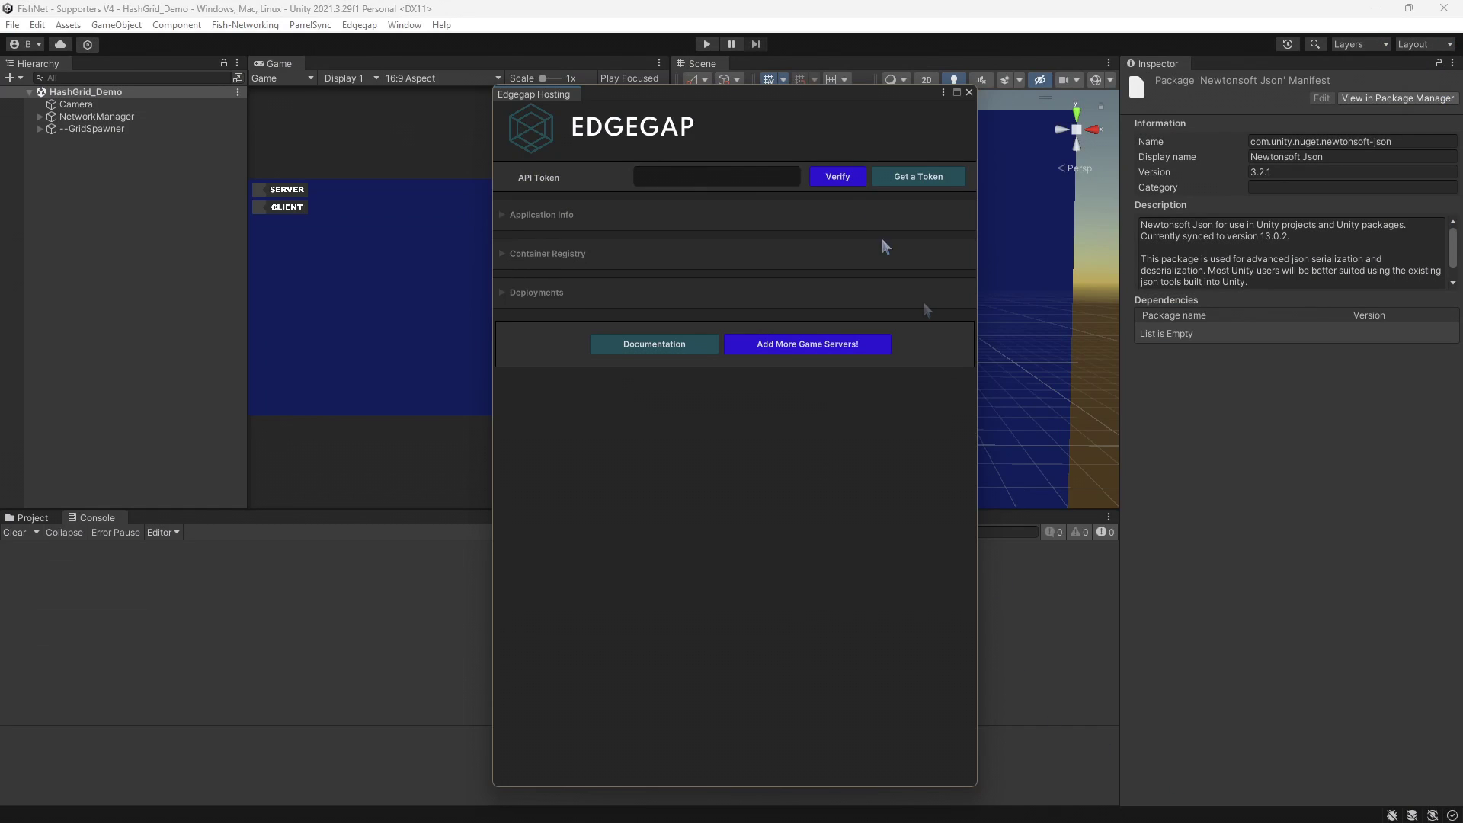
Generate and copy a one-click plugin token, paste it into Unity's API Token field, and verify it.
{"action": "left_click", "coordinate": [906, 184]}
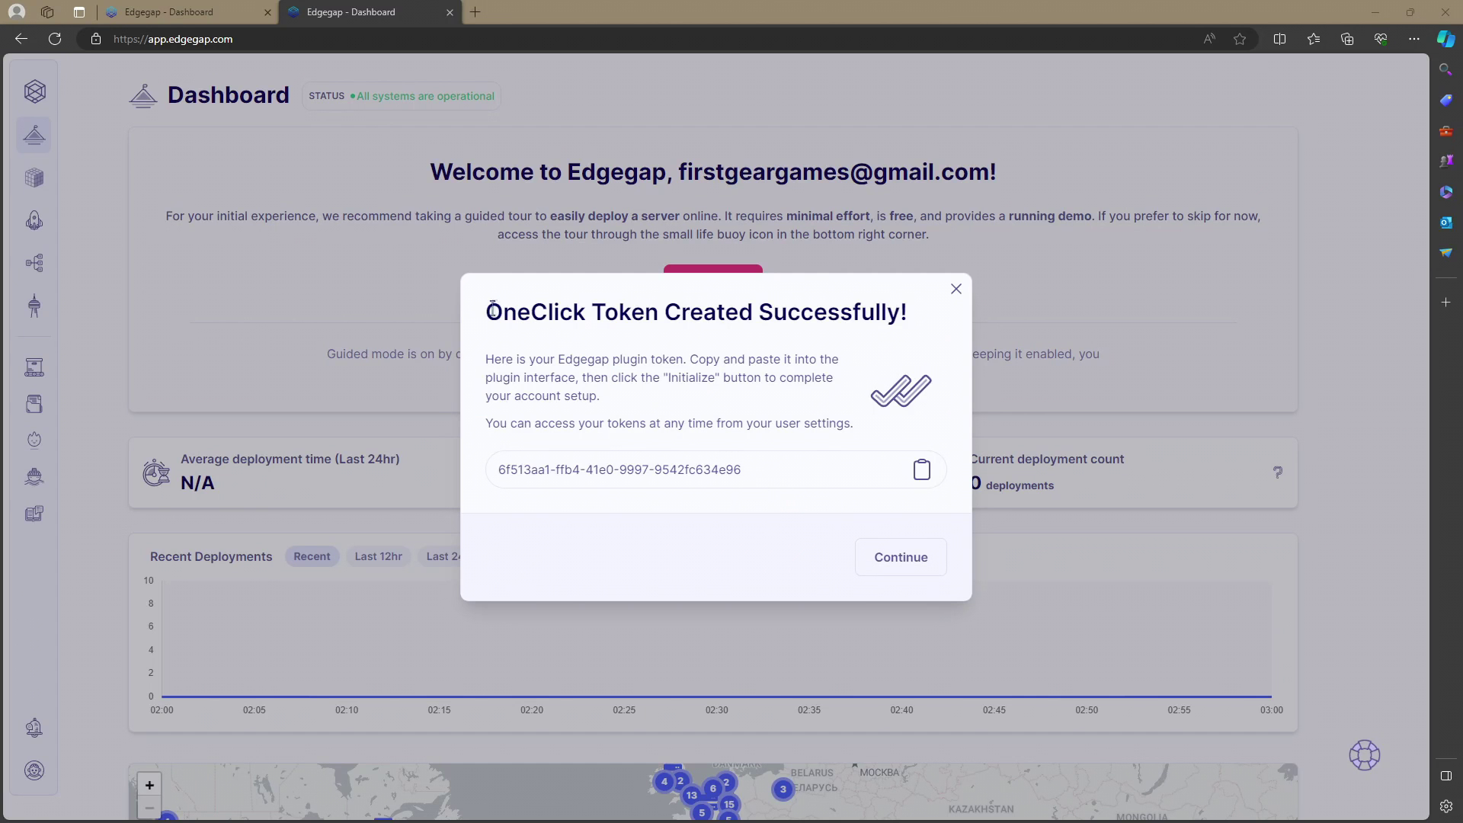
{"action": "left_click", "coordinate": [922, 470]}
{"action": "left_click", "coordinate": [907, 560]}
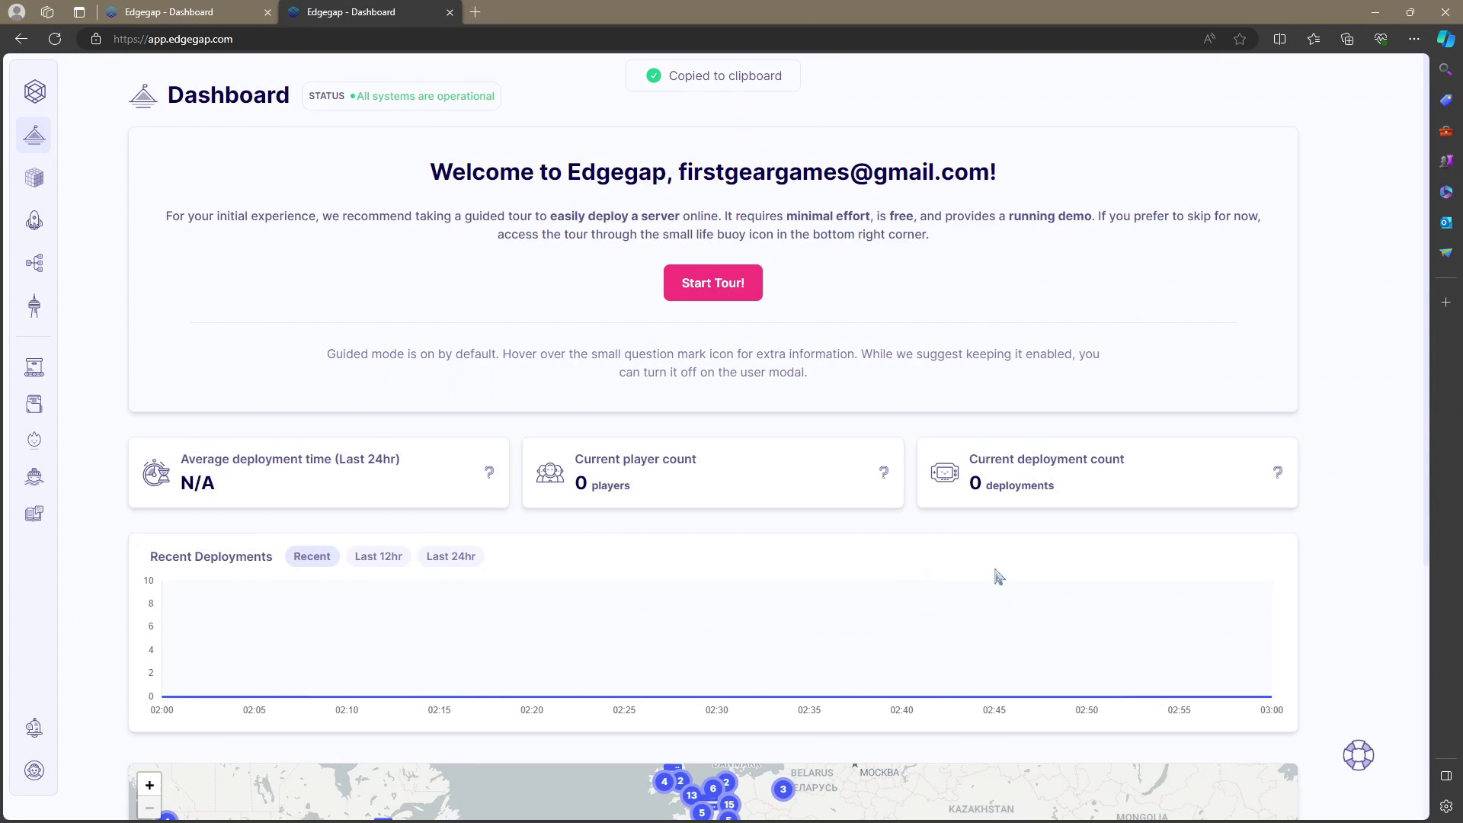
{"action": "key", "text": "alt+Tab"}
{"action": "left_click", "coordinate": [709, 174]}
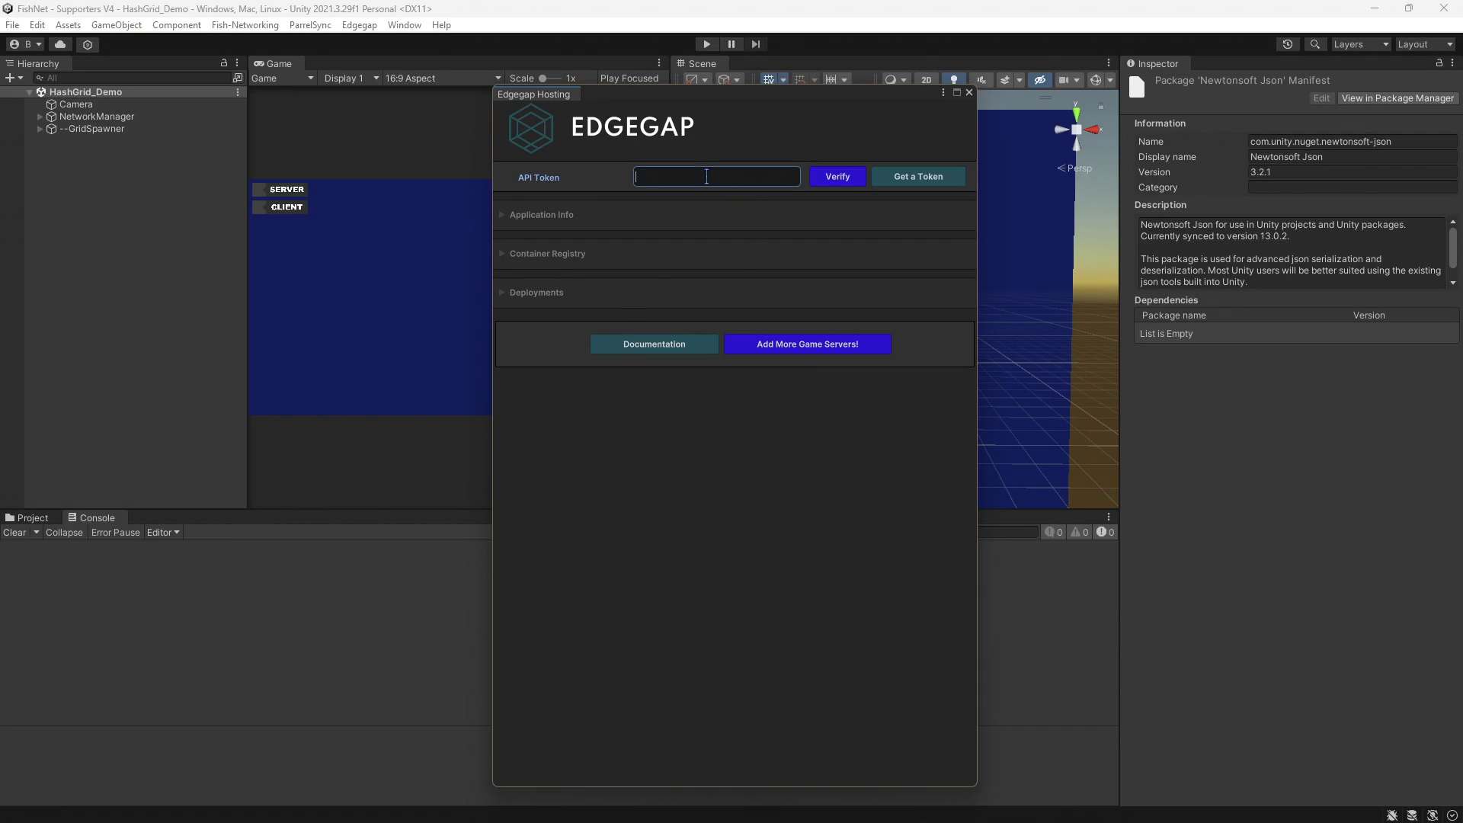
{"action": "key", "text": "ctrl+v"}
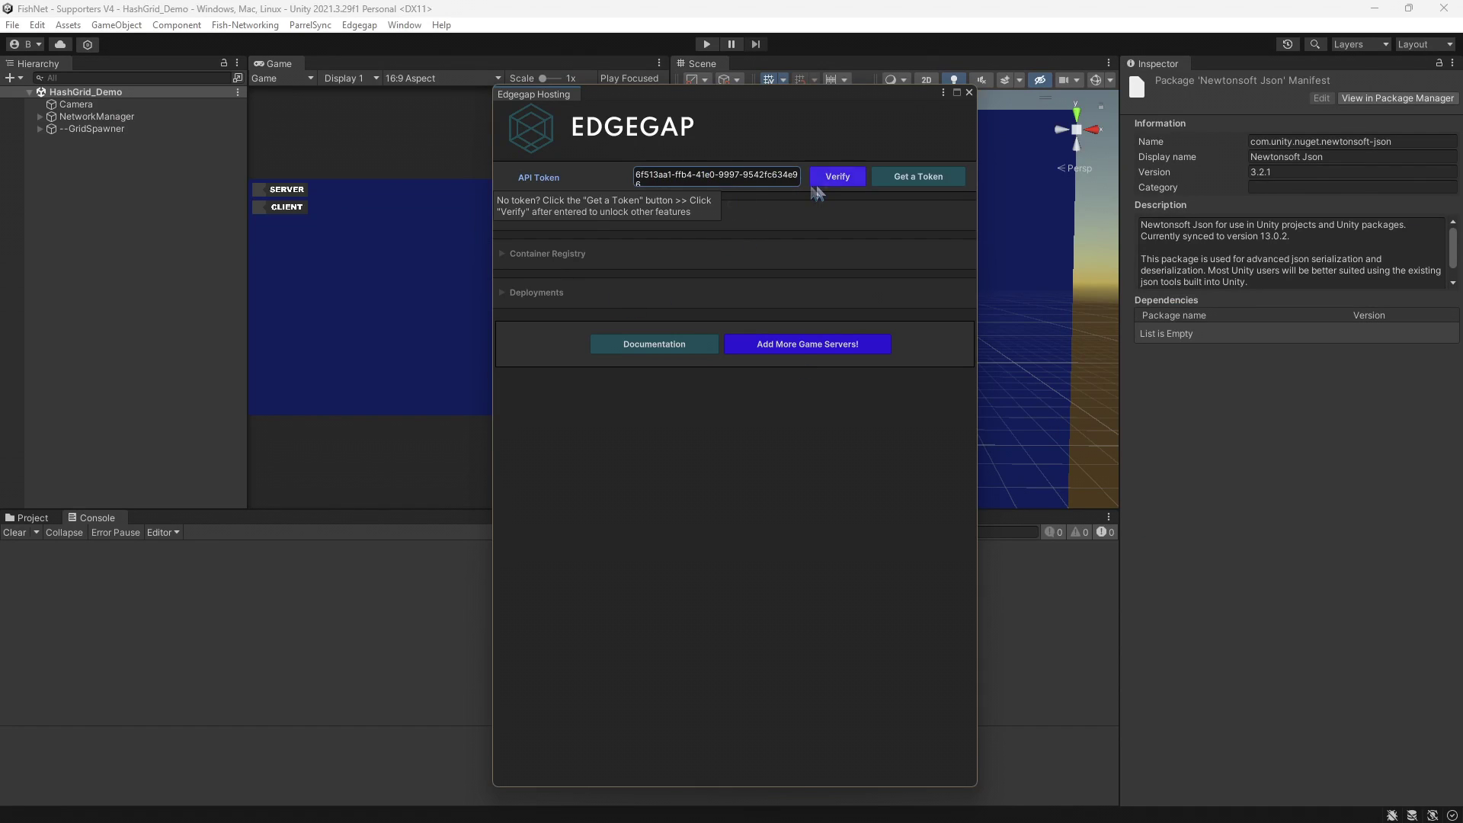
{"action": "left_click", "coordinate": [852, 178]}
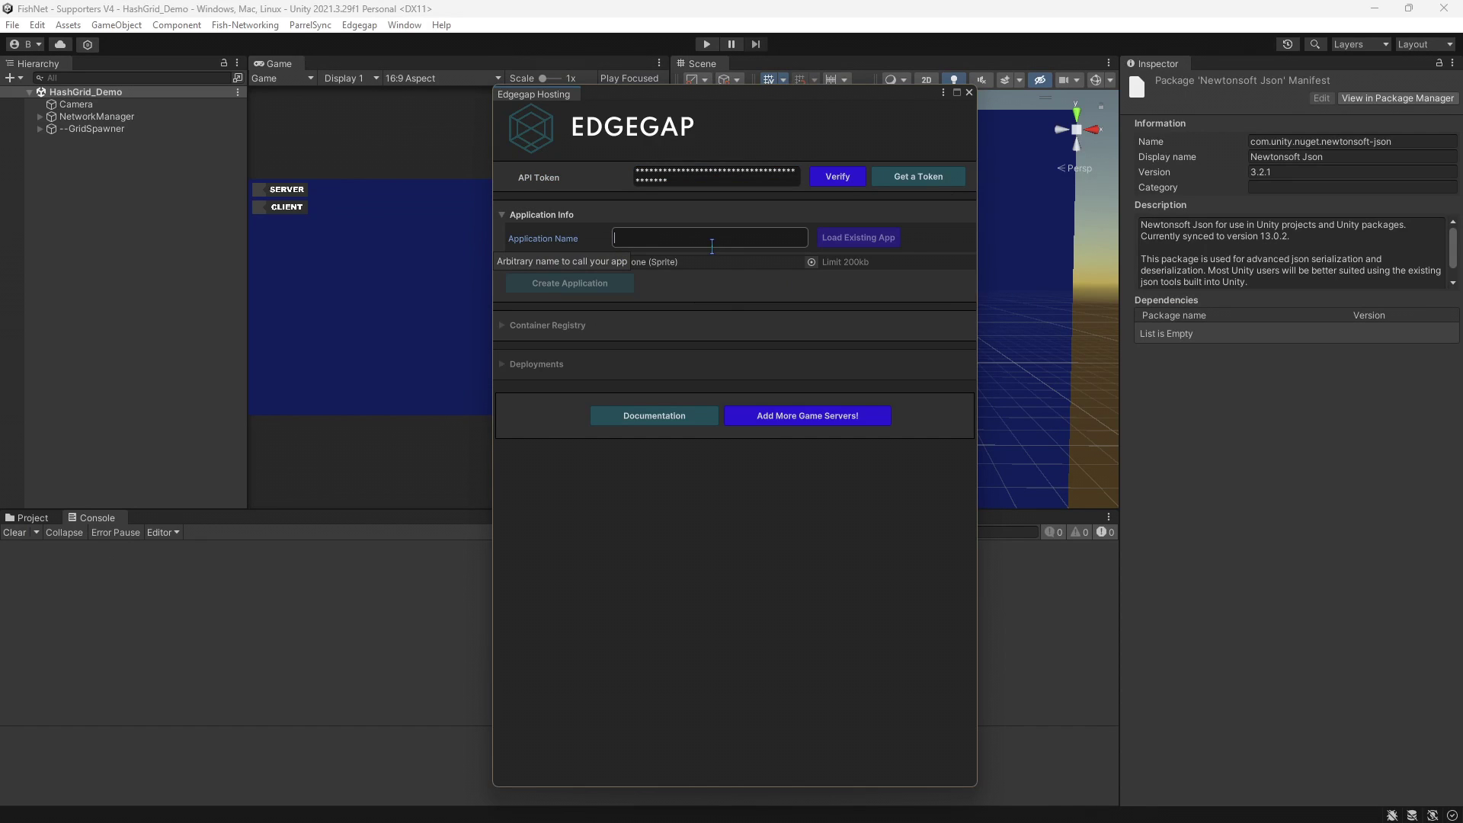
Create the Edgegap application 'TestProject' and keep its protocol type set to UDP.
{"action": "type", "text": "TestProject"}
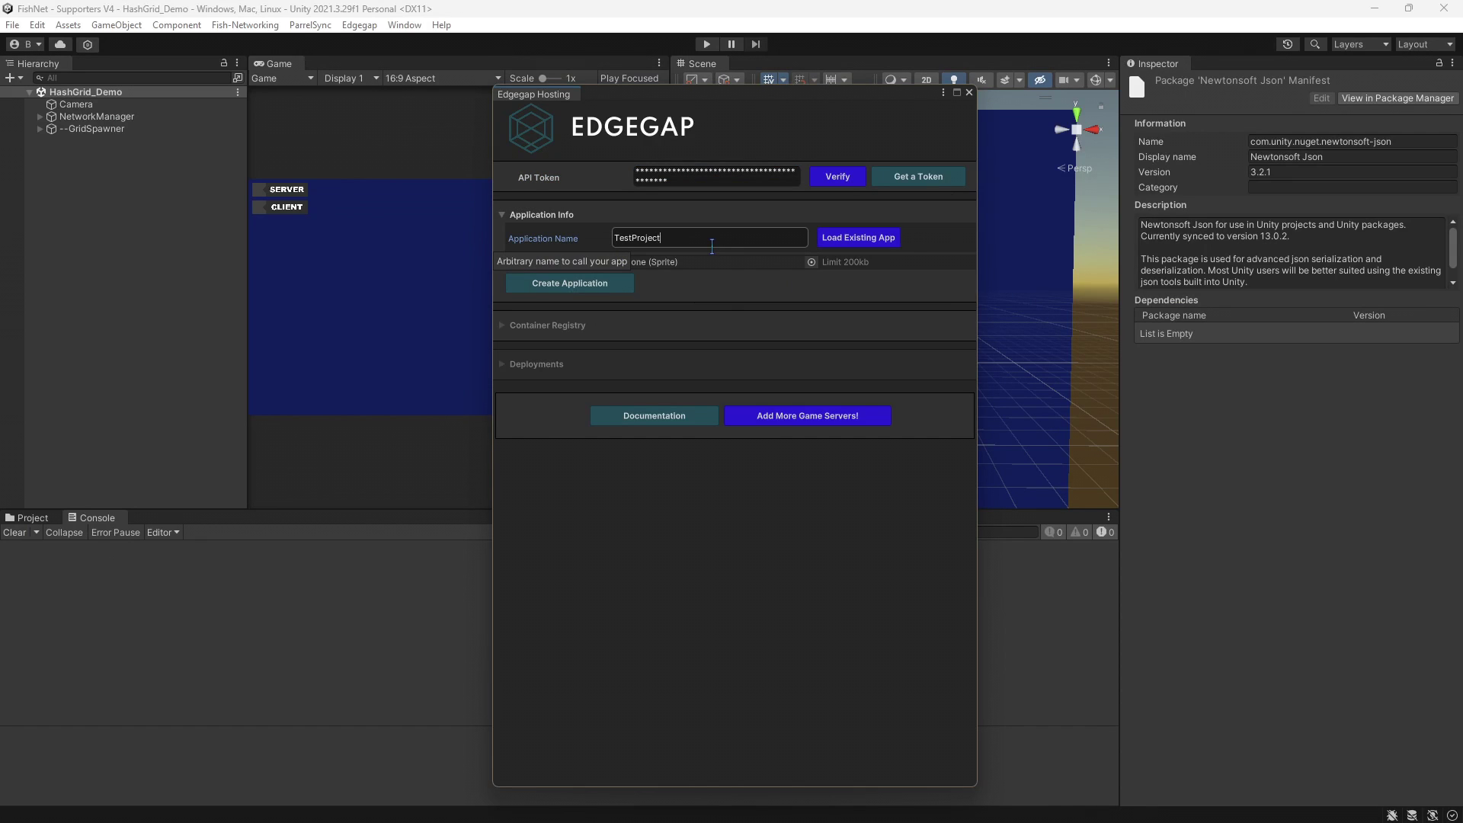
{"action": "left_click", "coordinate": [589, 282]}
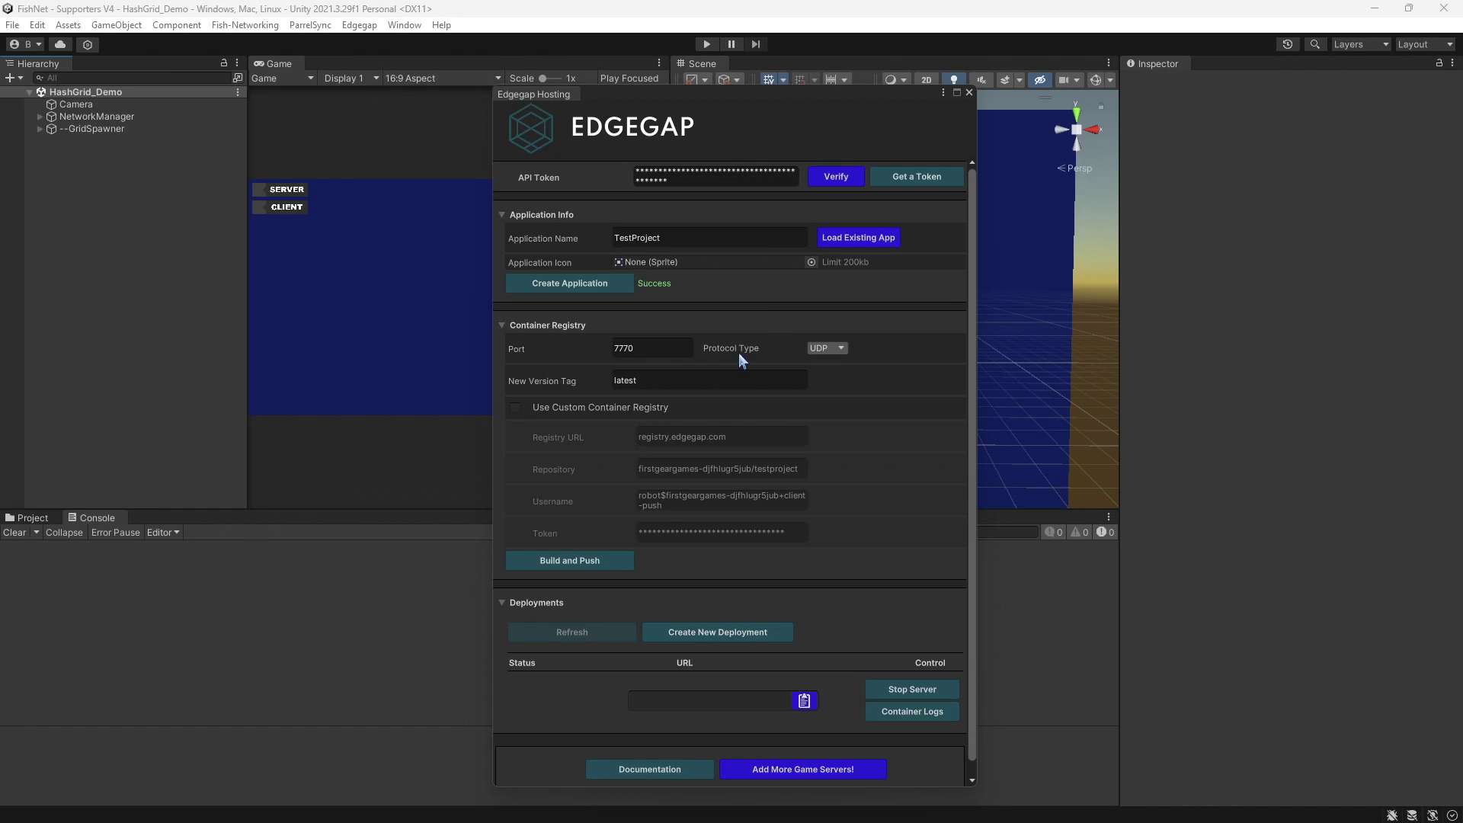
{"action": "left_click", "coordinate": [821, 349]}
{"action": "left_click", "coordinate": [841, 366]}
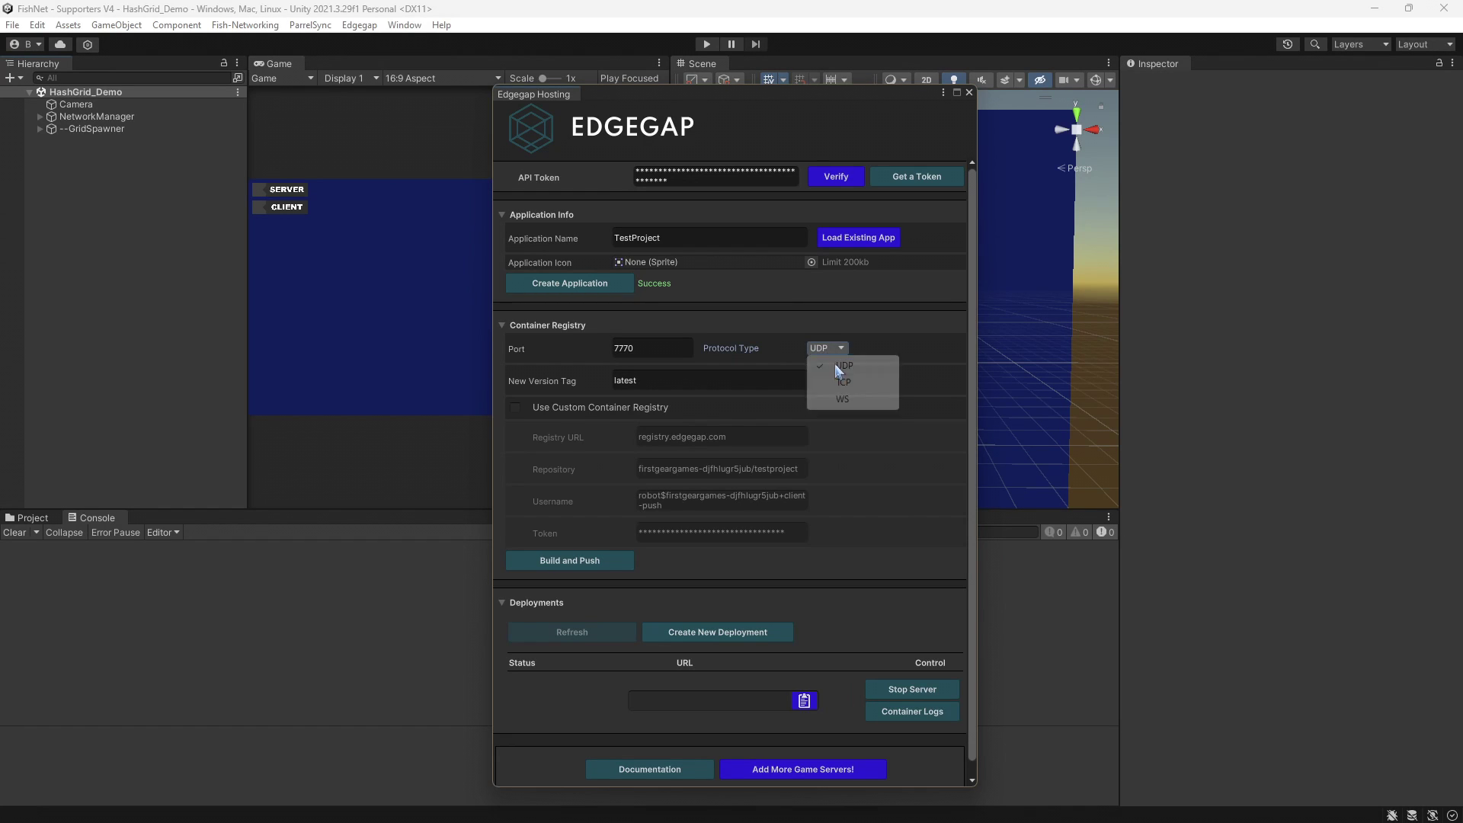
Add a Tugboat transport on port 7770 to NetworkManager in HashGrid_Demo, then attempt Build and Push.
{"action": "left_click", "coordinate": [678, 346]}
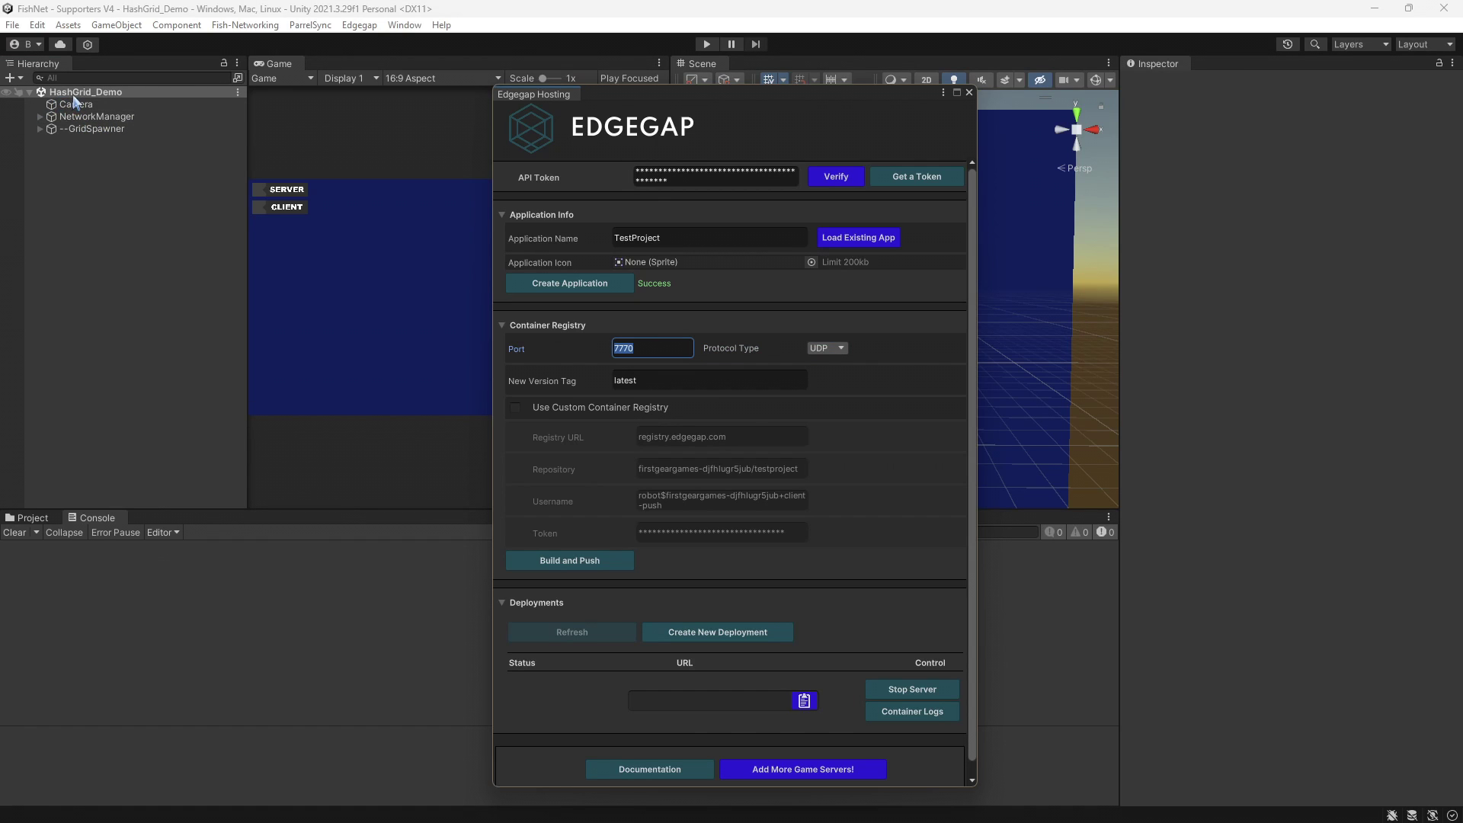
{"action": "left_click", "coordinate": [32, 519]}
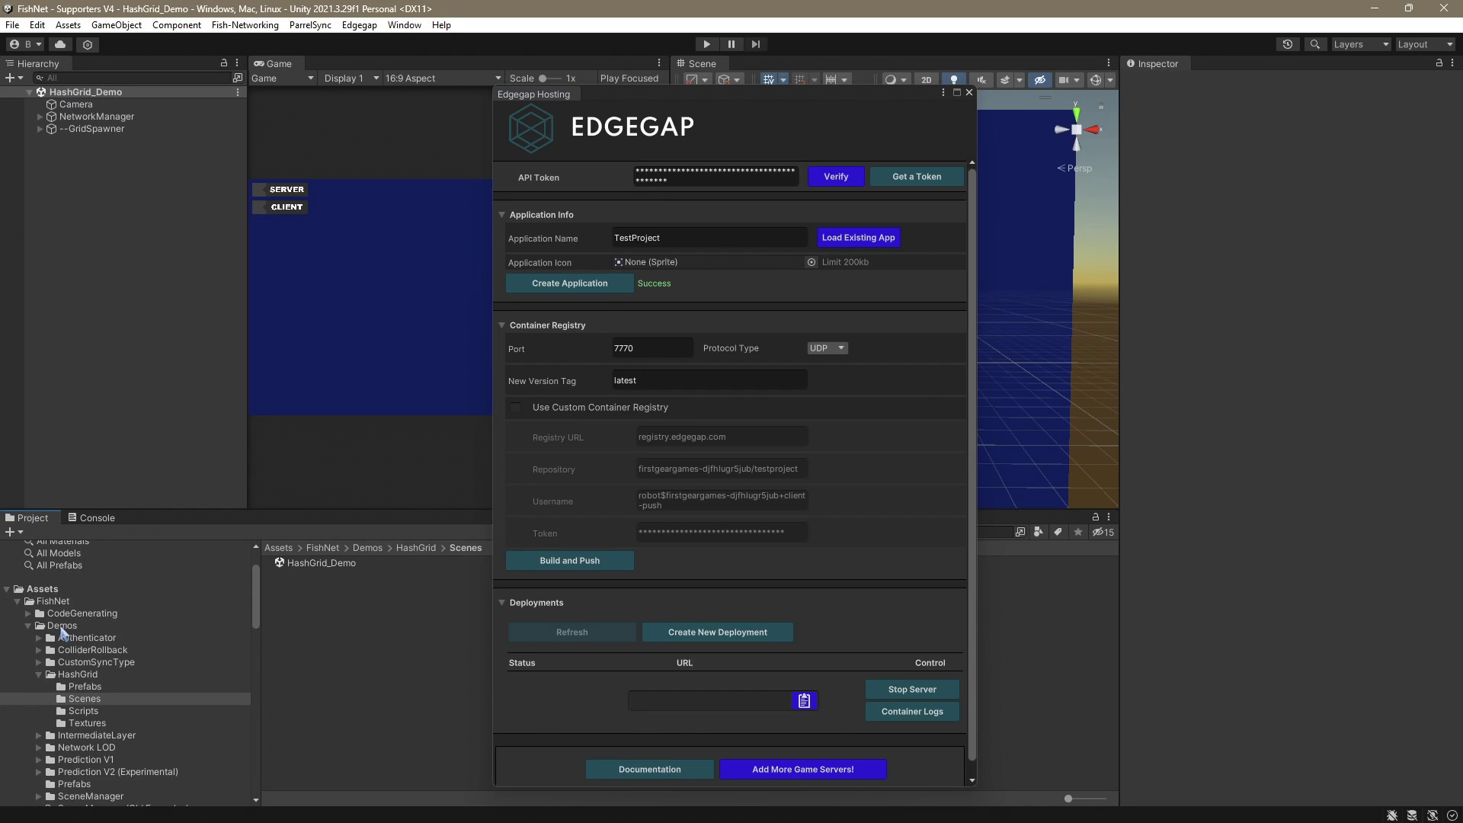
{"action": "left_click", "coordinate": [308, 564]}
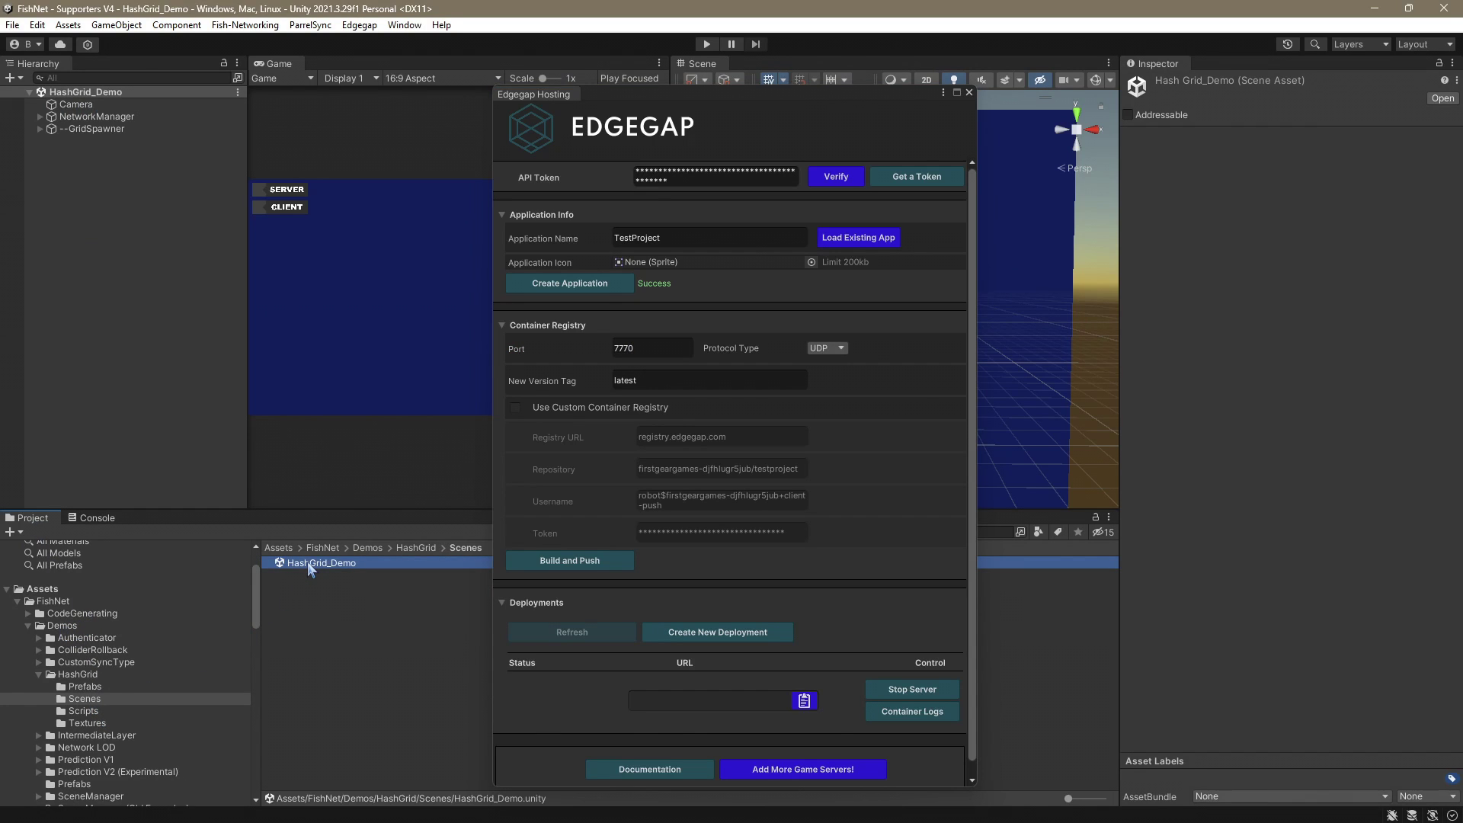
{"action": "left_click", "coordinate": [92, 119]}
{"action": "left_click", "coordinate": [1310, 323]}
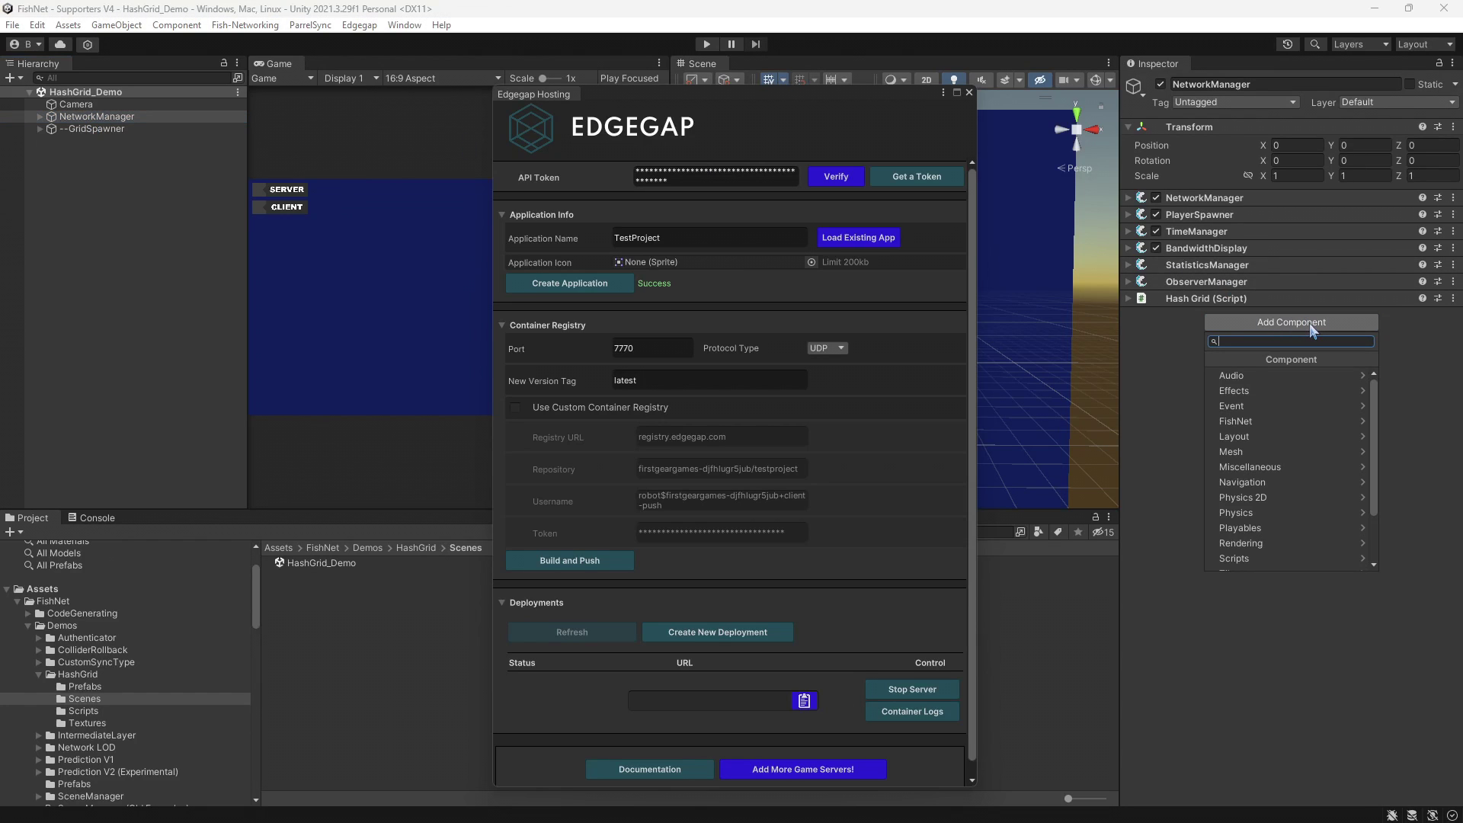
{"action": "type", "text": "tug"}
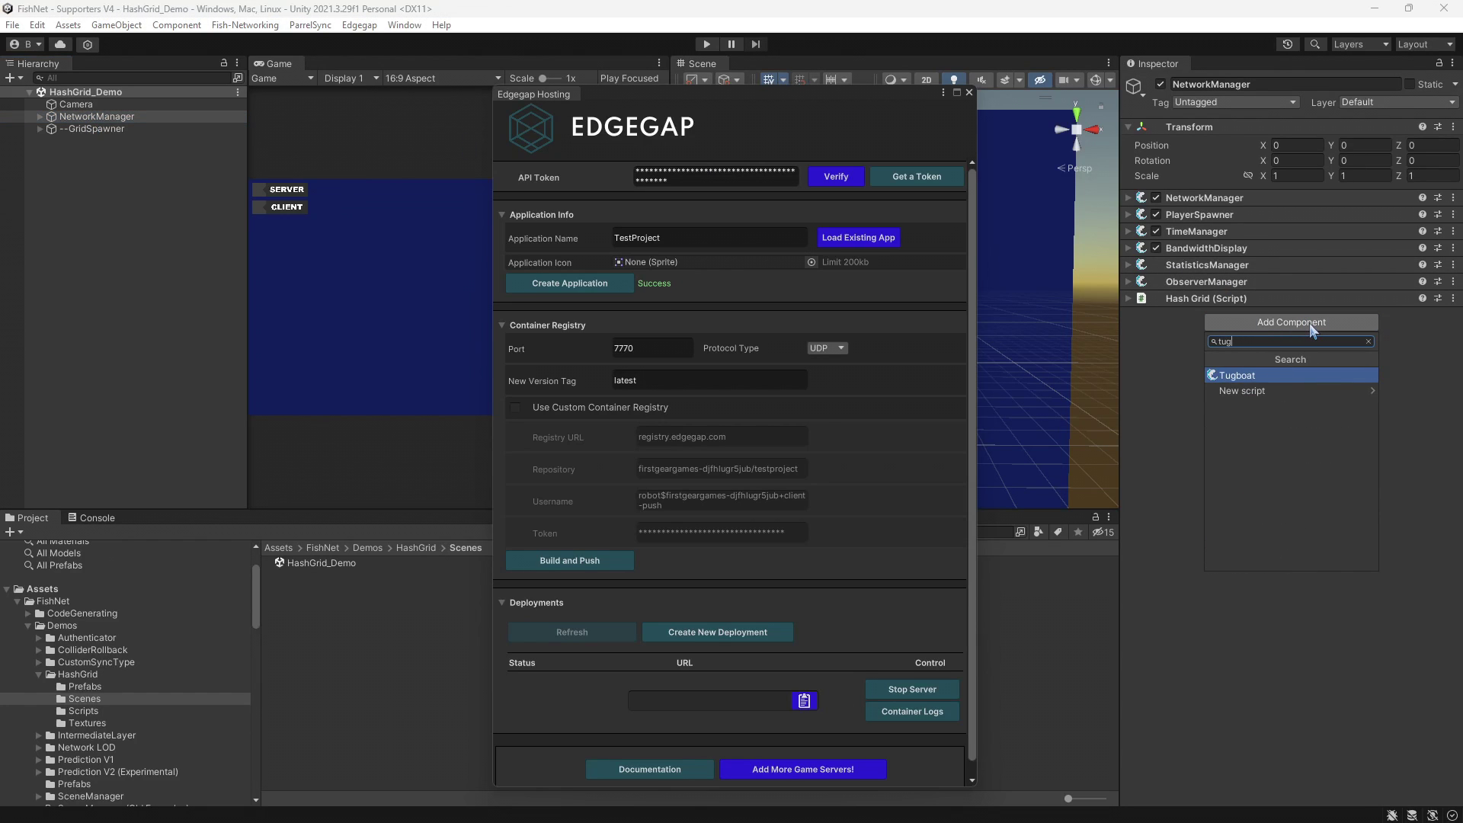
{"action": "key", "text": "Return"}
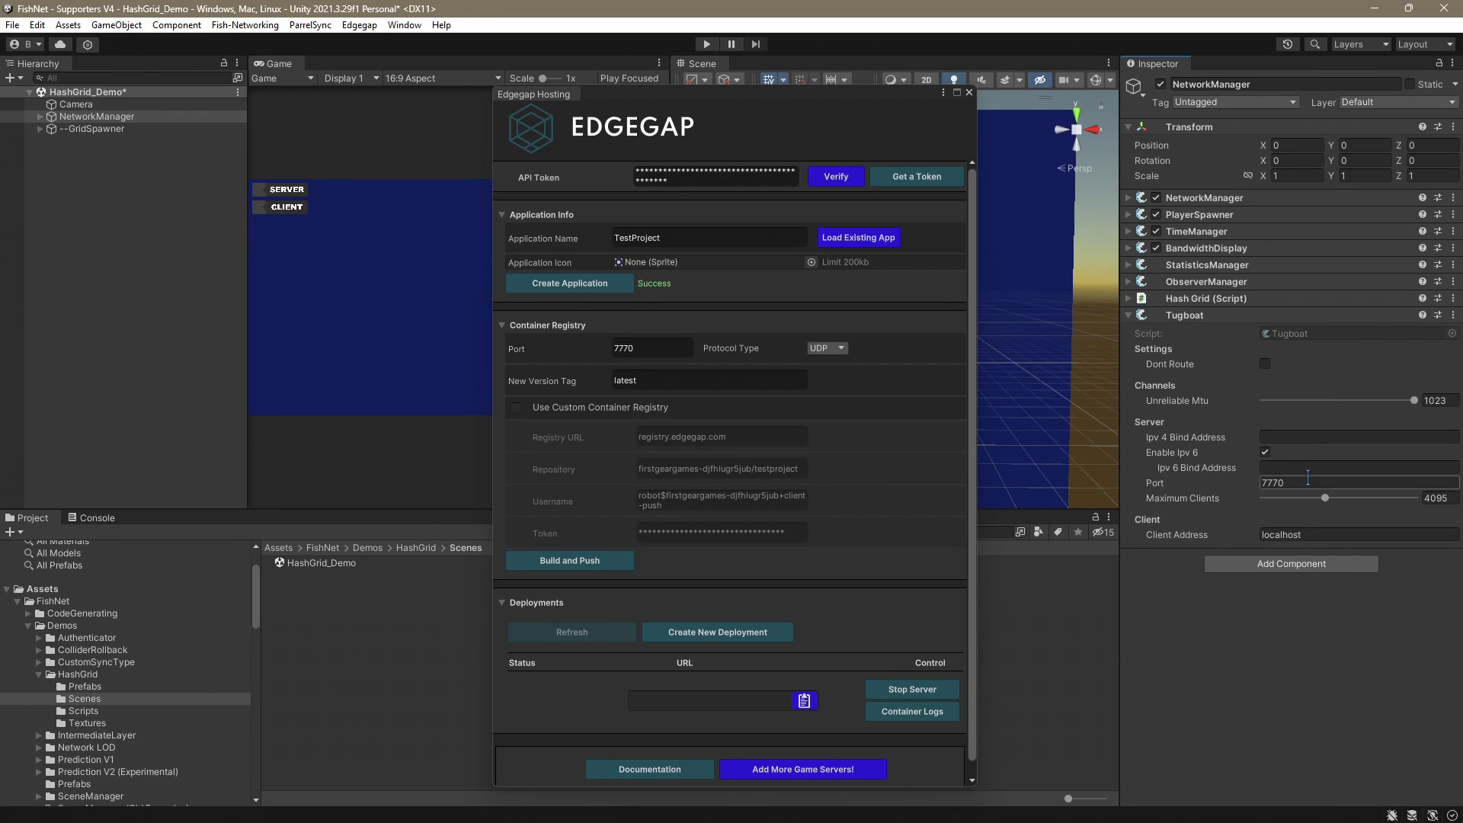
{"action": "left_click", "coordinate": [1315, 484]}
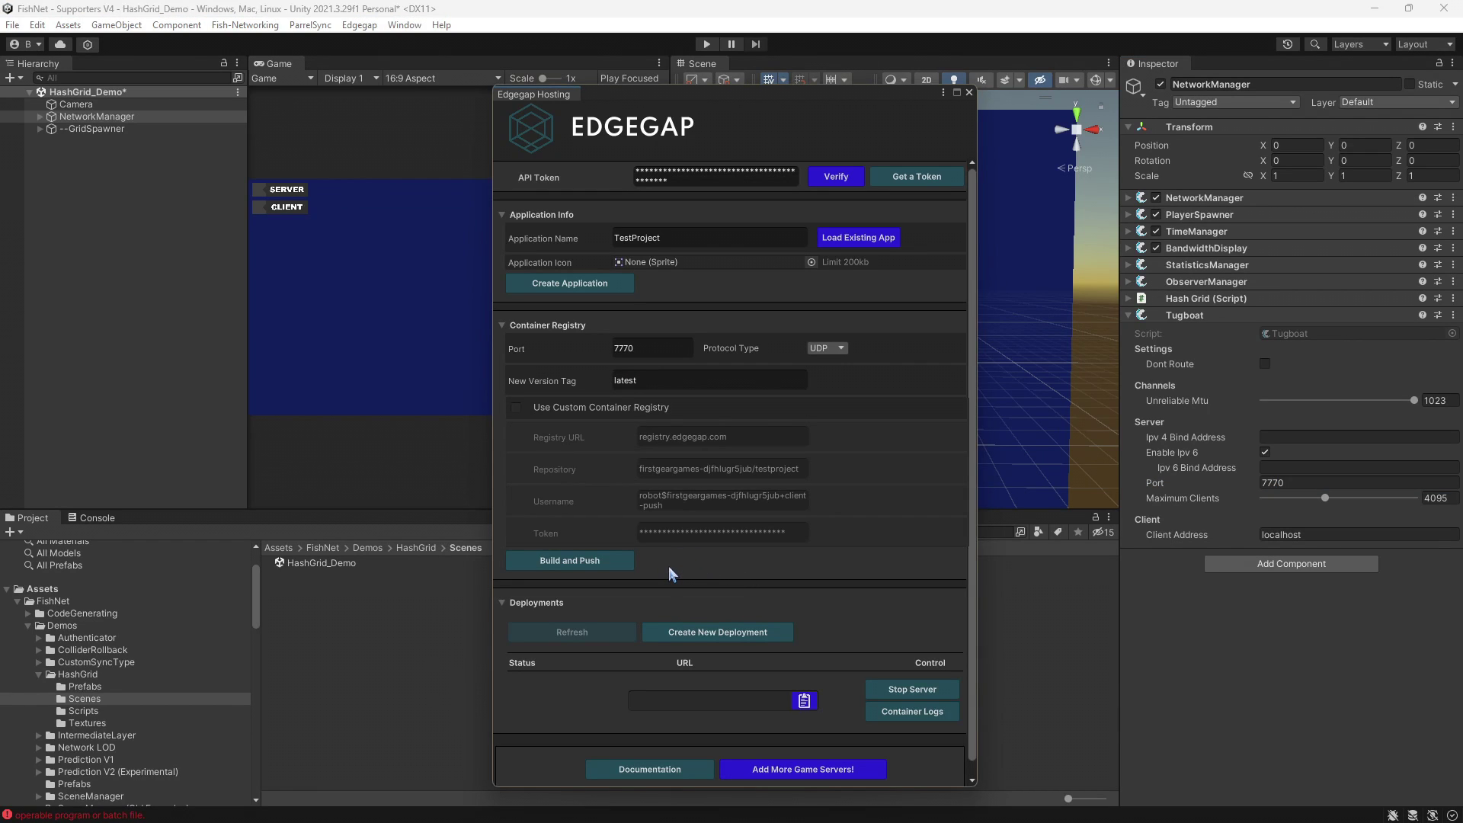
{"action": "left_click", "coordinate": [599, 562]}
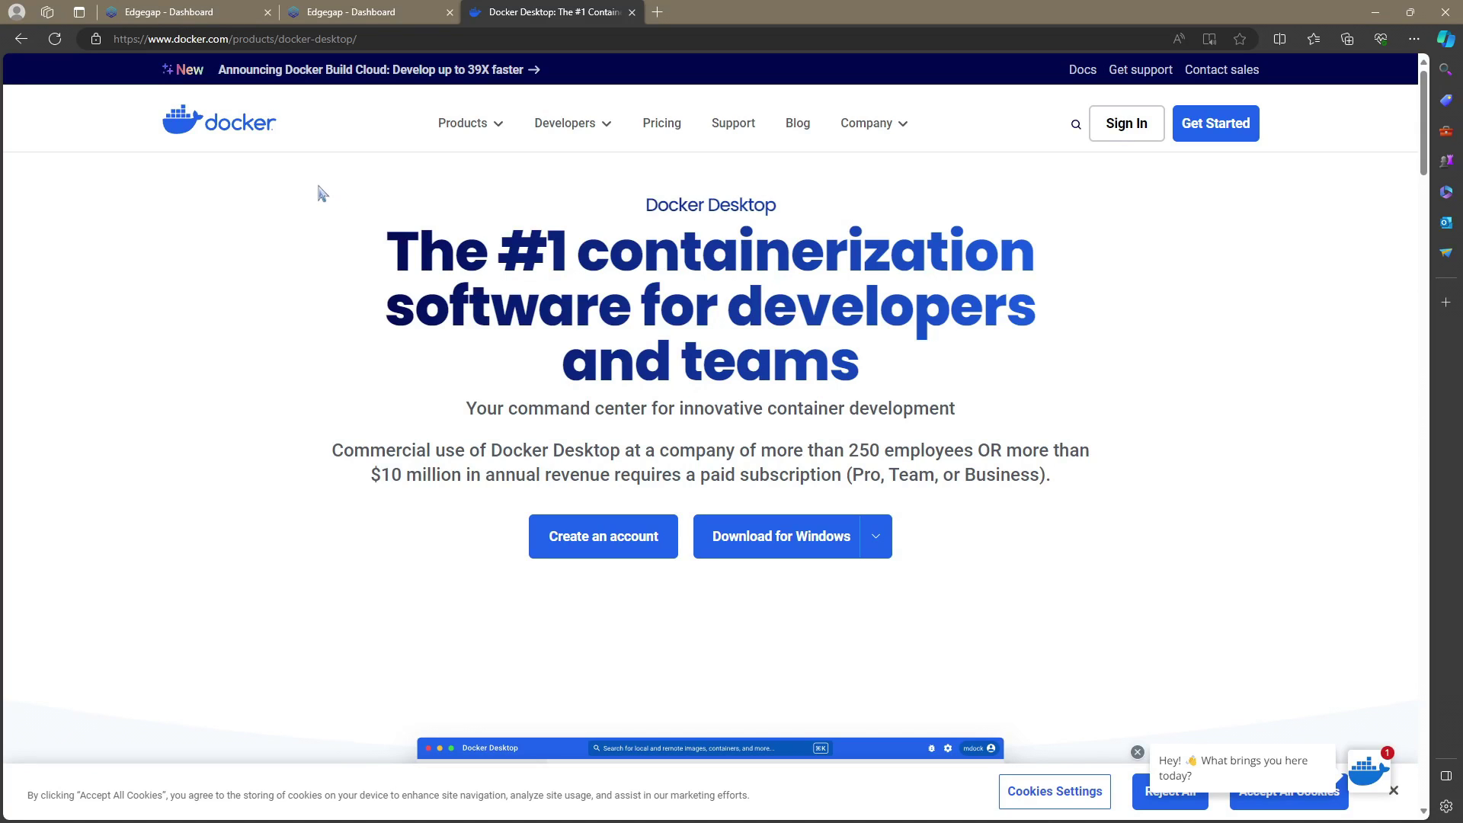
Download and install Docker Desktop for Windows, then close the installer and restart.
{"action": "mouse_move", "coordinate": [785, 535]}
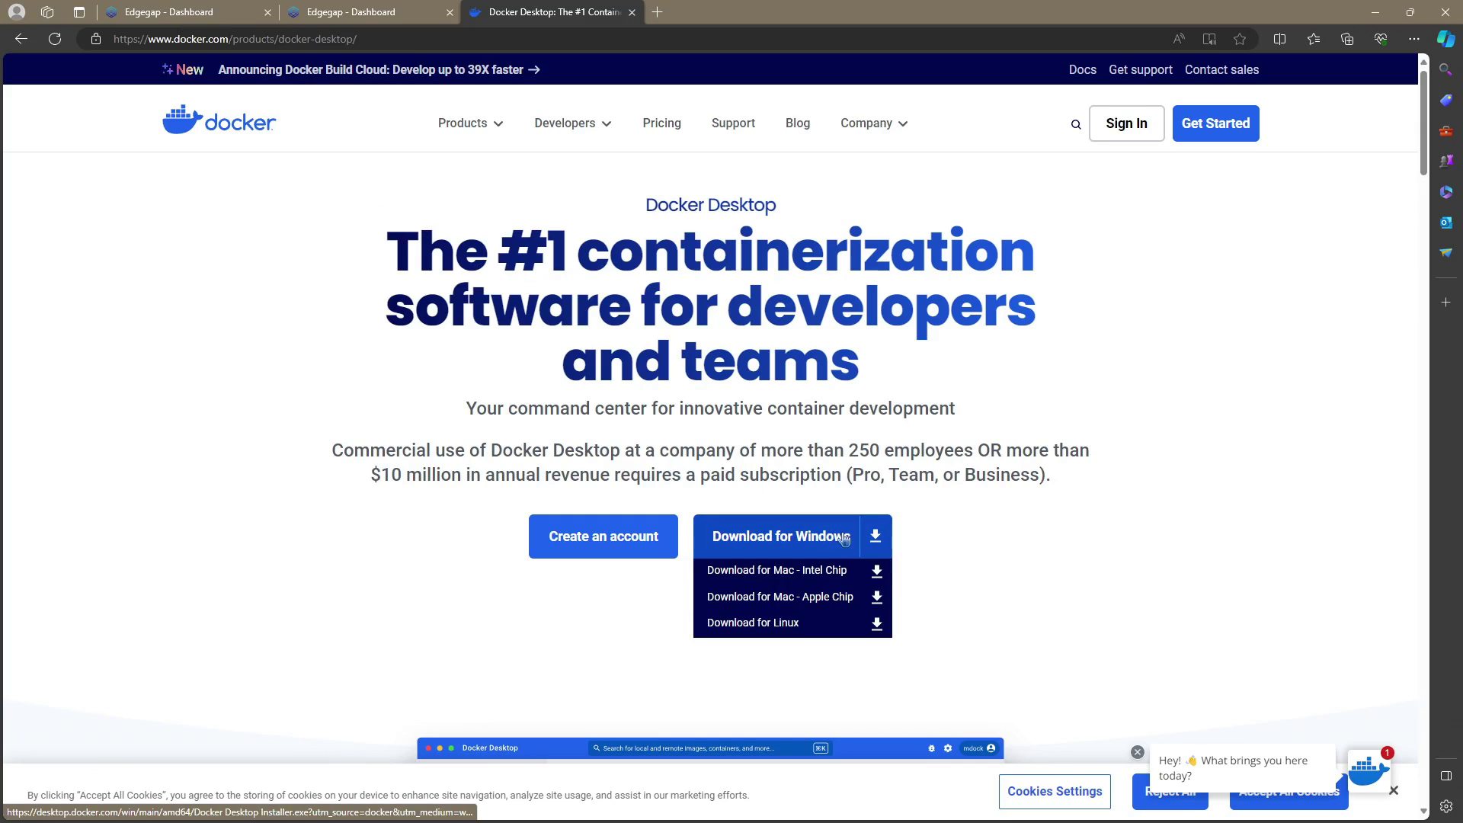
{"action": "left_click", "coordinate": [803, 537]}
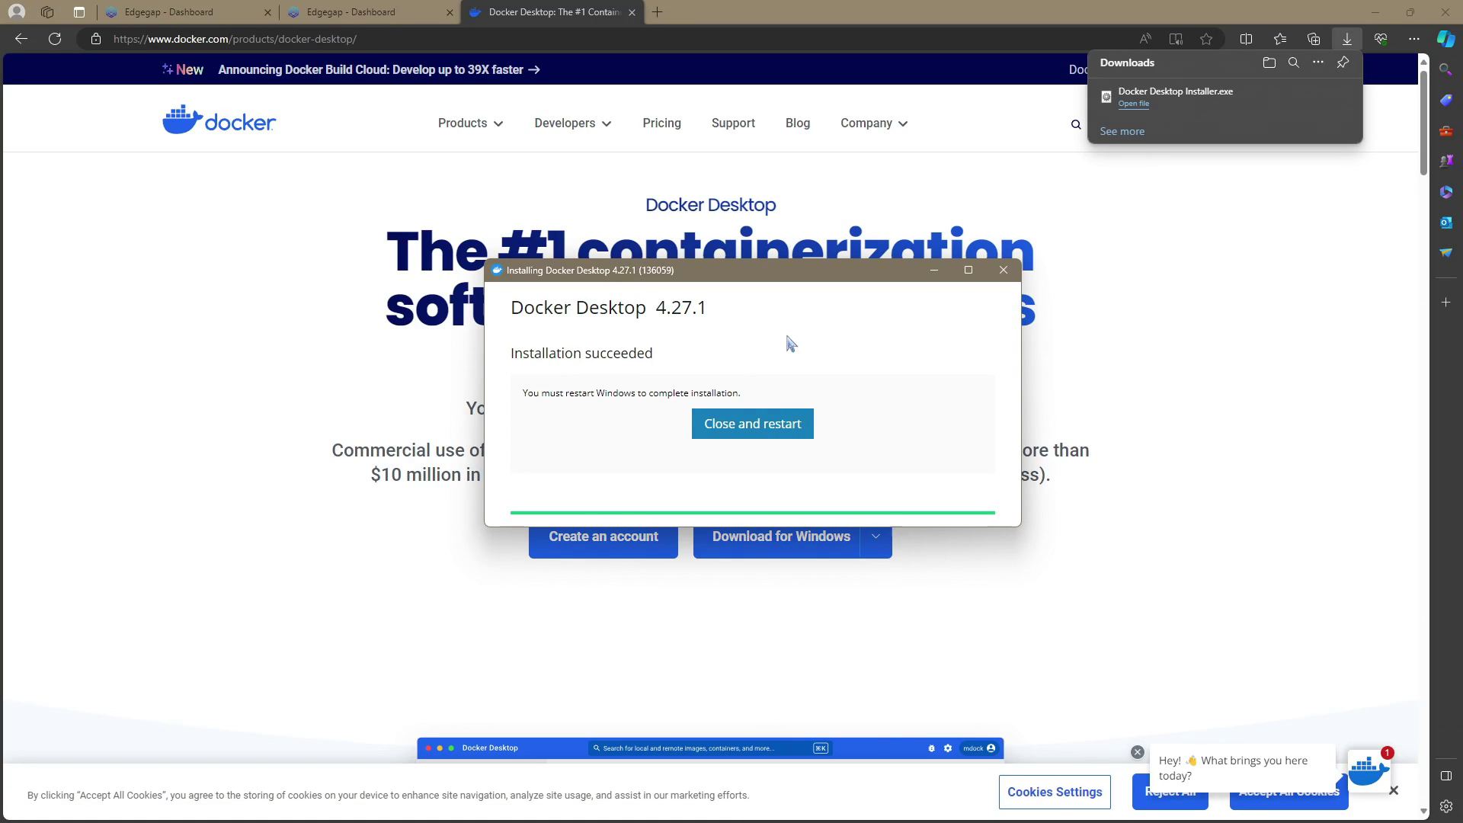
{"action": "left_click", "coordinate": [765, 423]}
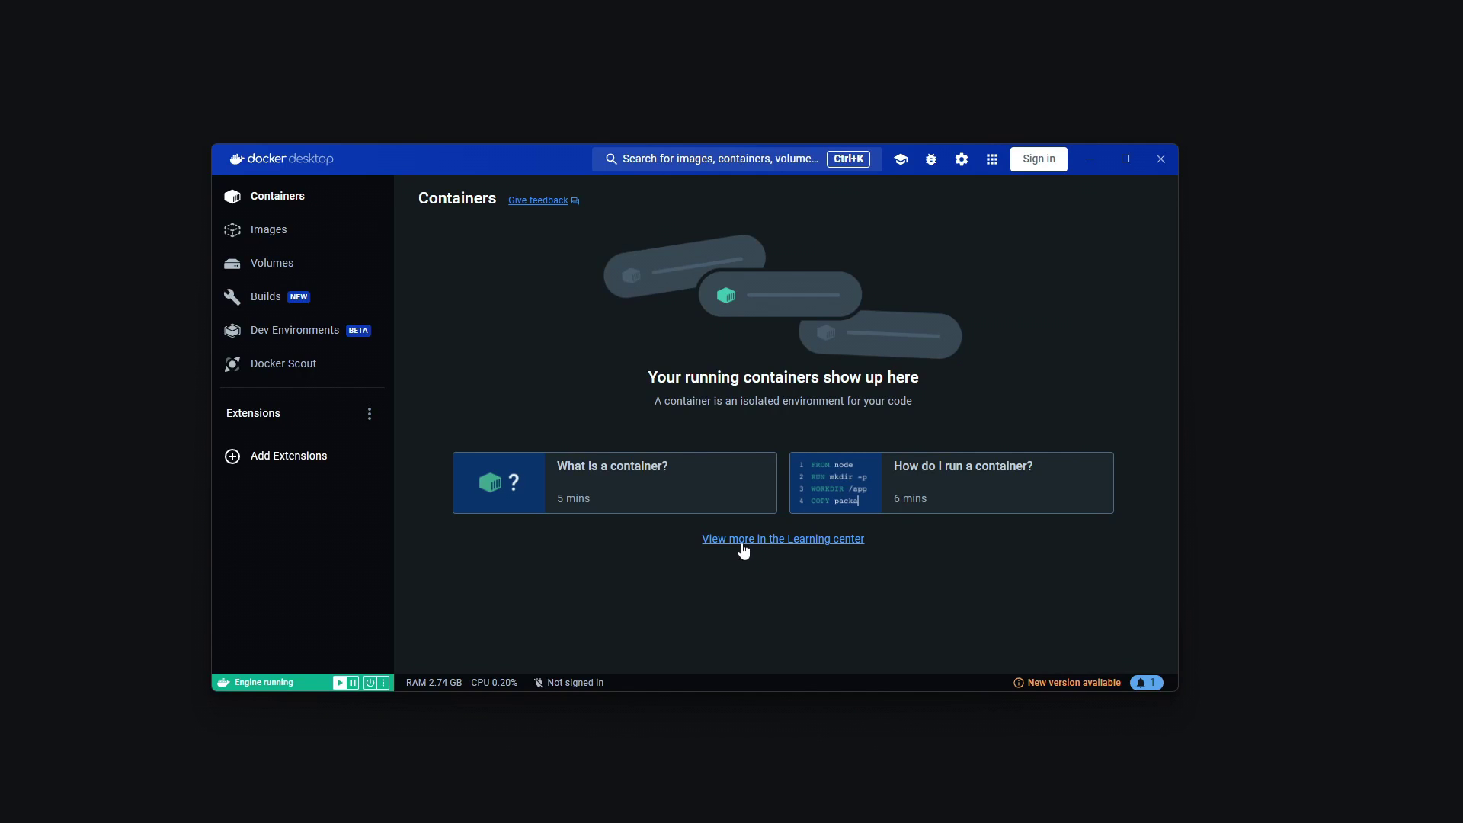
Close the Docker Desktop window once the engine shows as running.
{"action": "left_click", "coordinate": [1168, 161]}
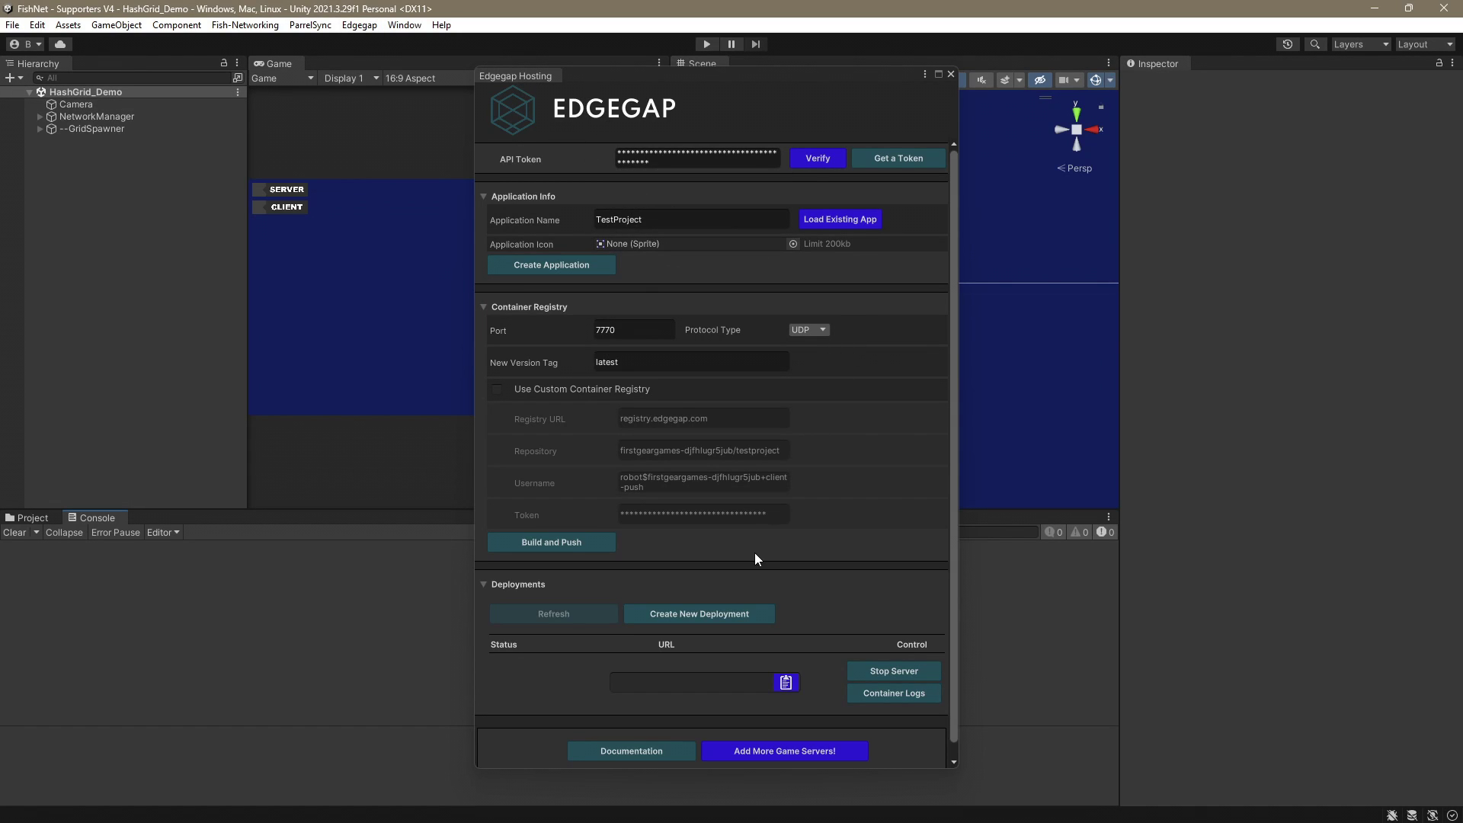
Run Build and Push in Edgegap Hosting until the server is pushed successfully.
{"action": "left_click", "coordinate": [549, 543]}
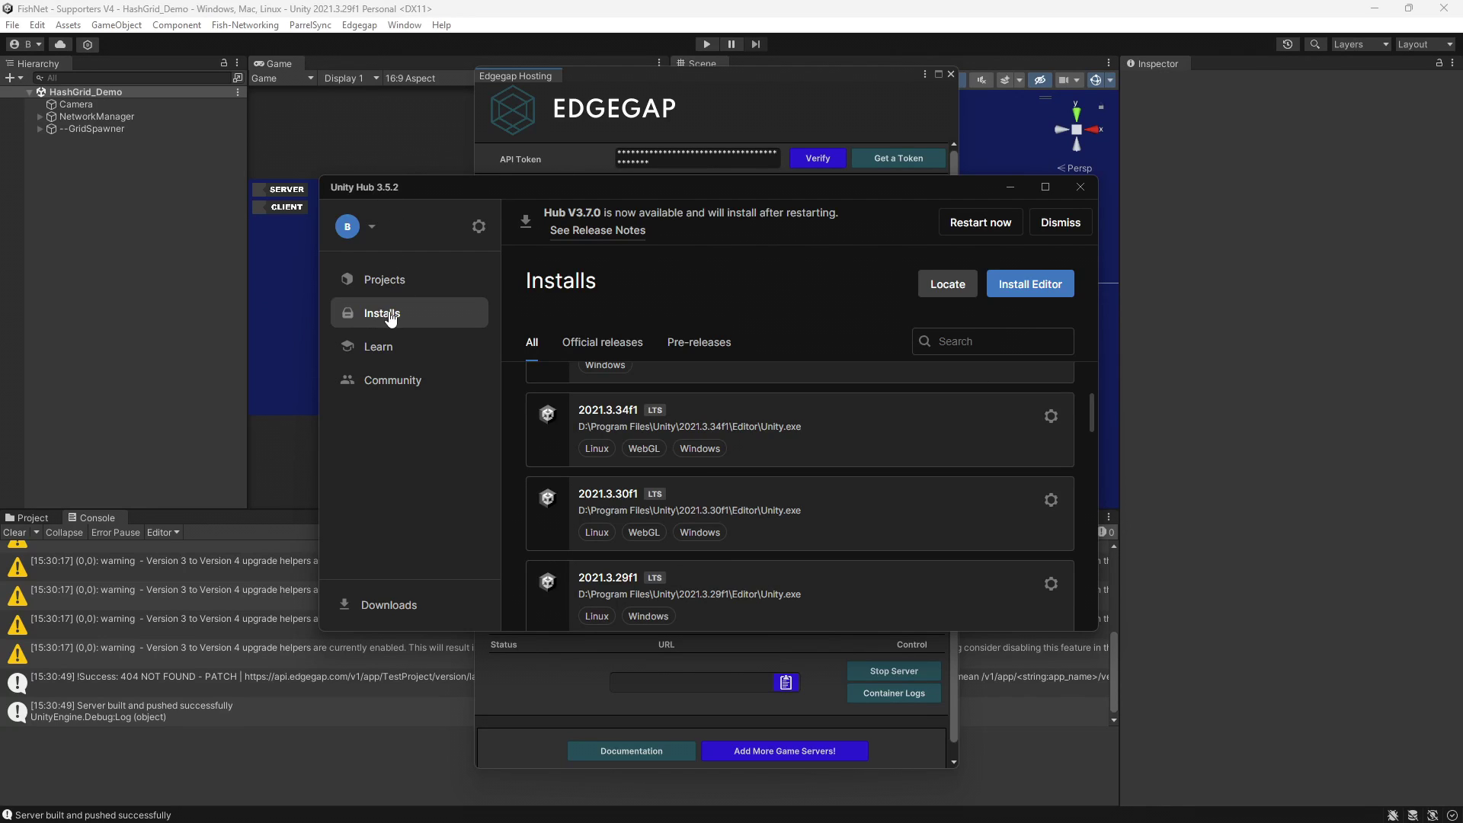
Check the Linux modules under Add modules for 2021.3.29f1, then close the dialog and Unity Hub.
{"action": "left_click", "coordinate": [1052, 586]}
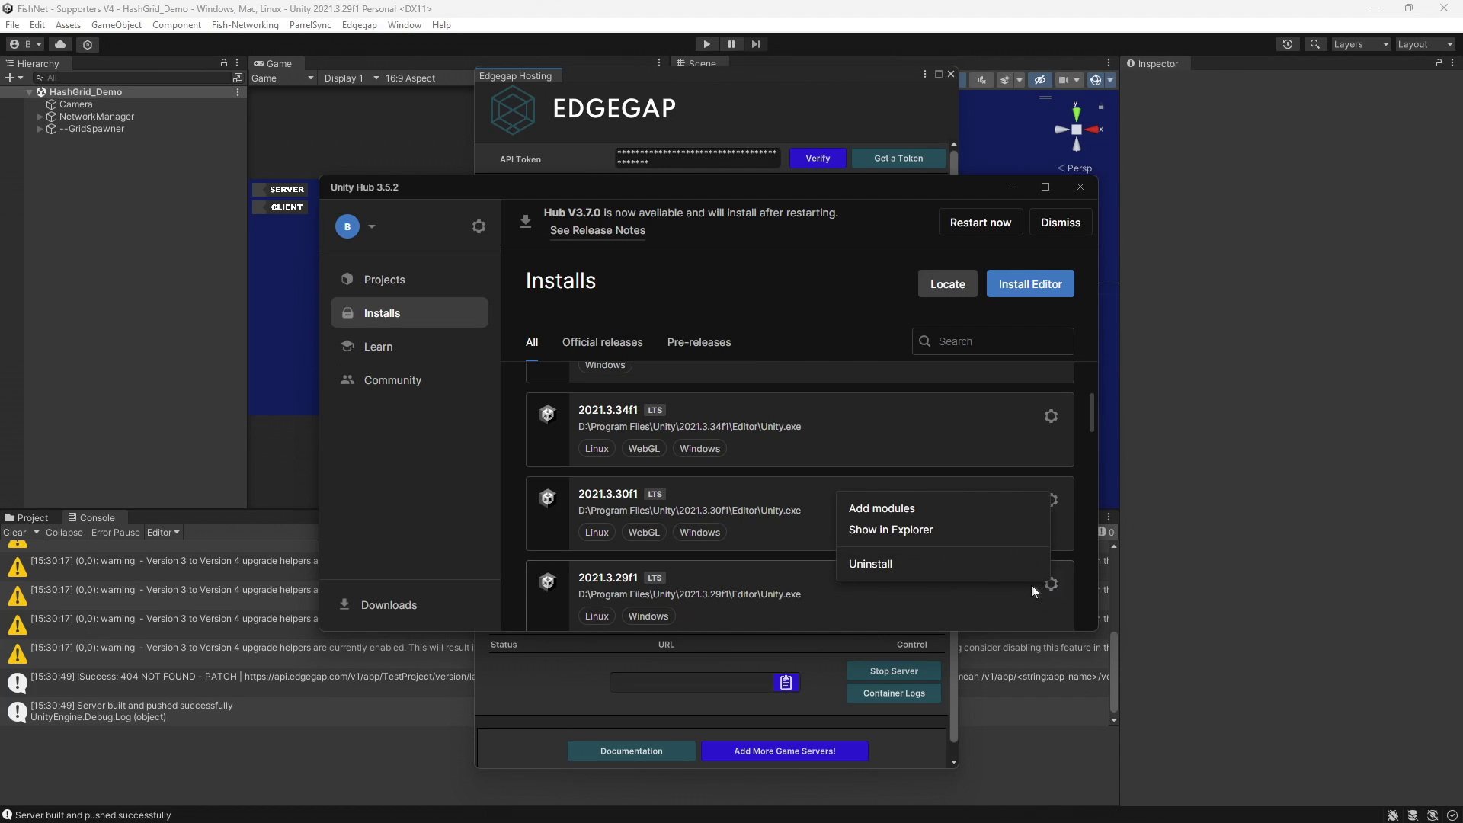
{"action": "left_click", "coordinate": [894, 517]}
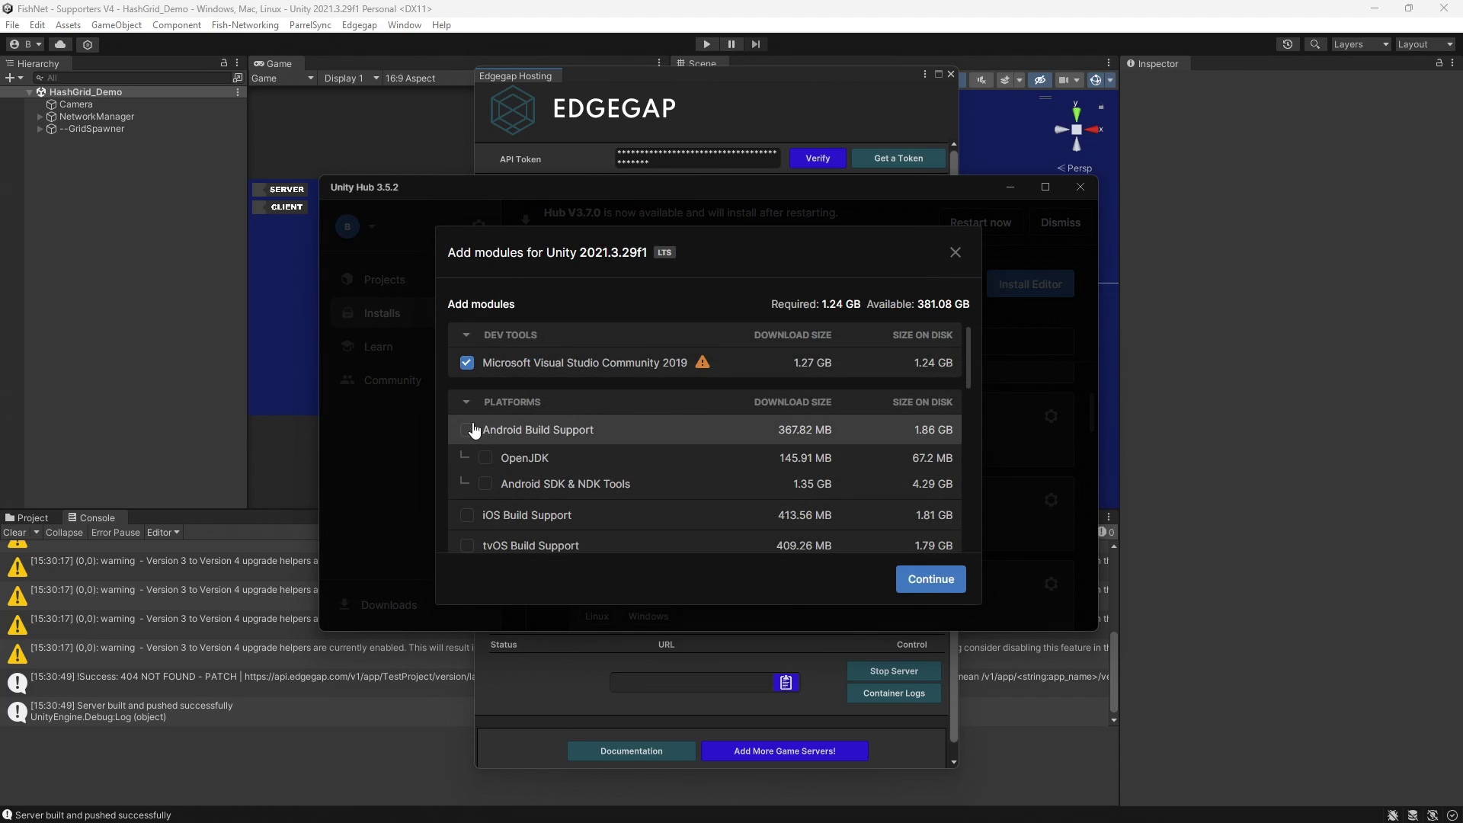
{"action": "scroll", "coordinate": [474, 441], "scroll_direction": "down", "scroll_amount": 2}
{"action": "scroll", "coordinate": [477, 473], "scroll_direction": "down", "scroll_amount": 1}
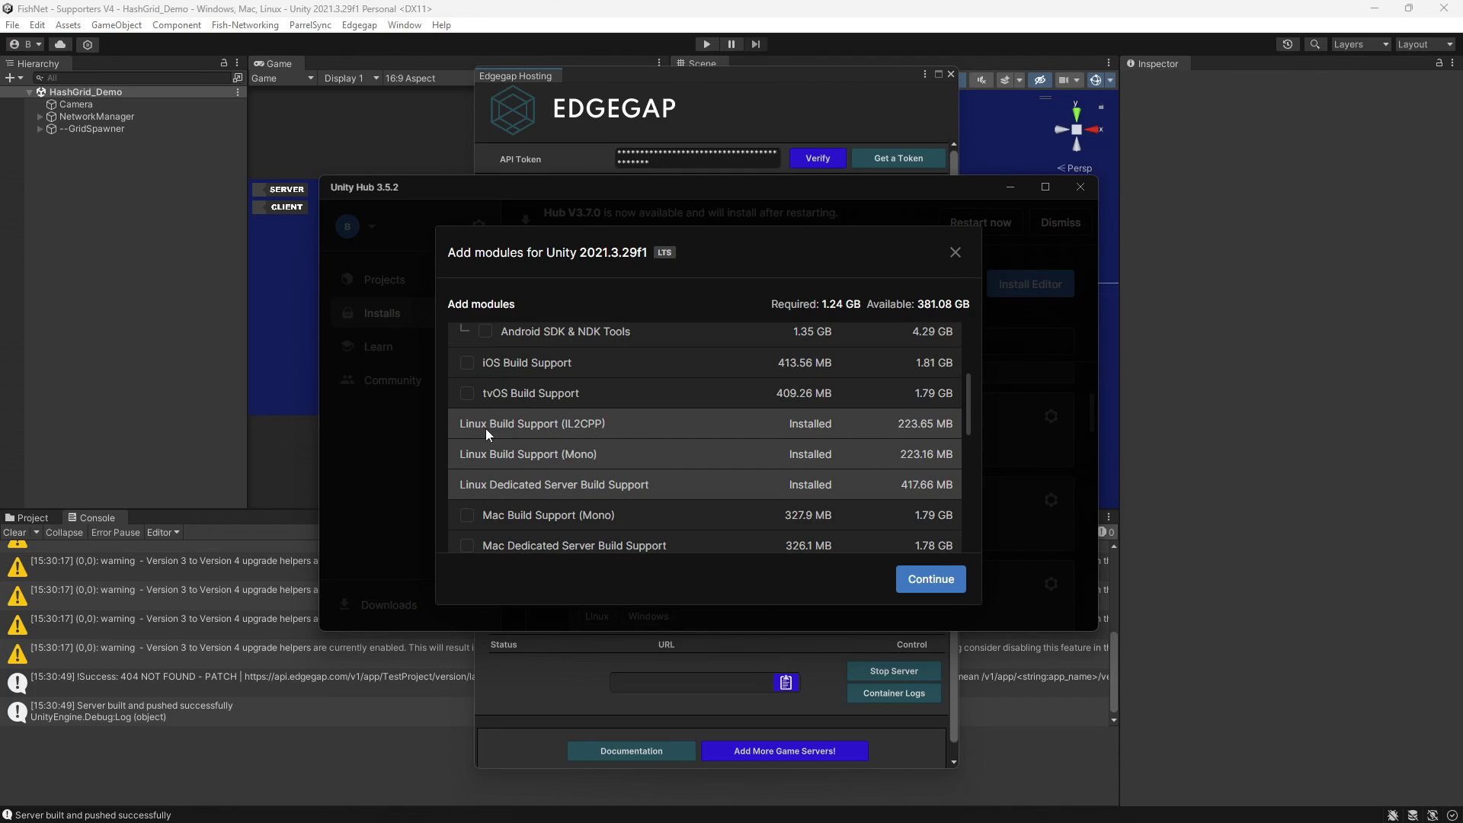
{"action": "left_click", "coordinate": [955, 253]}
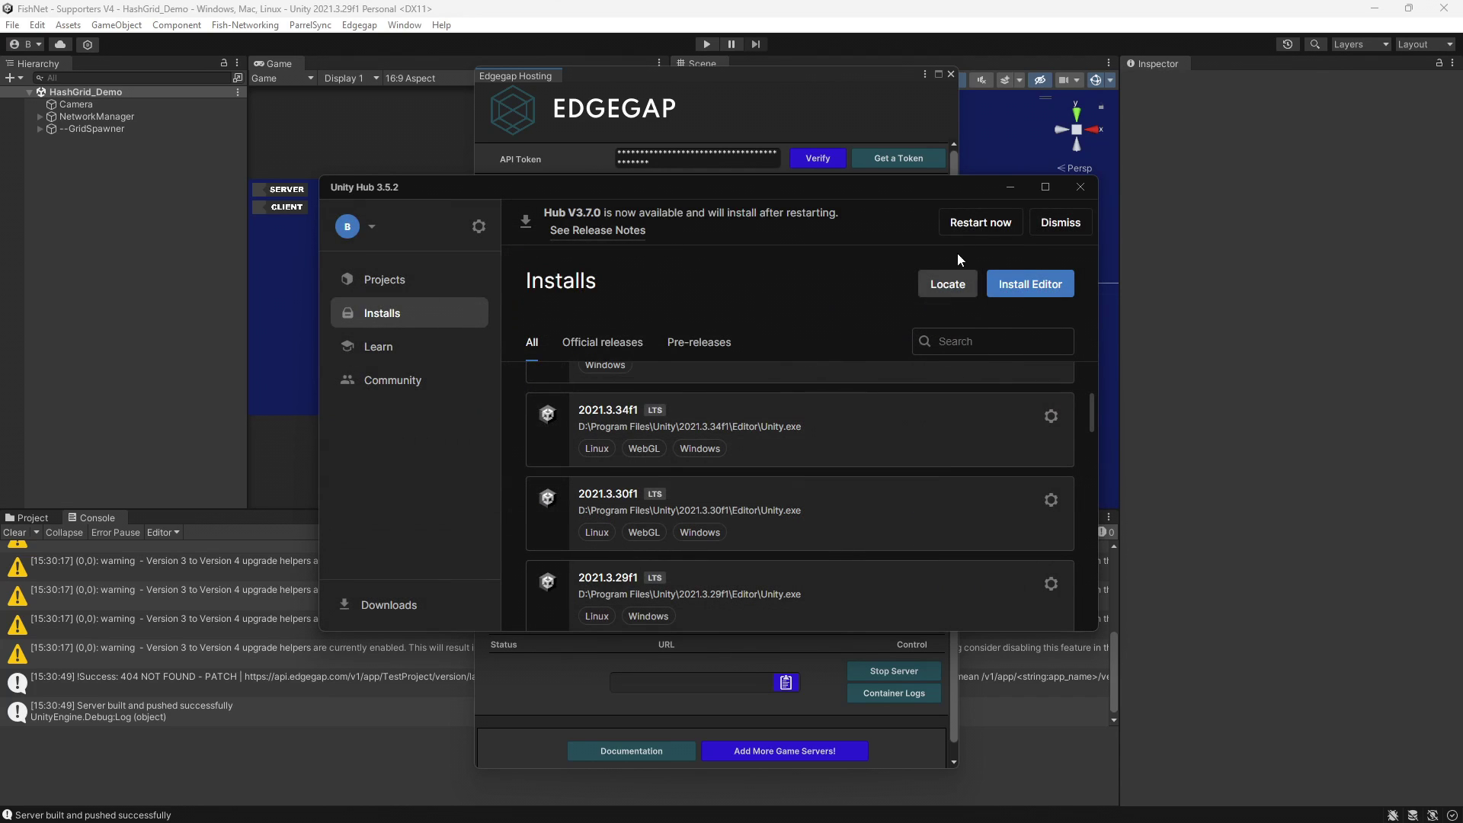
{"action": "left_click", "coordinate": [1080, 187]}
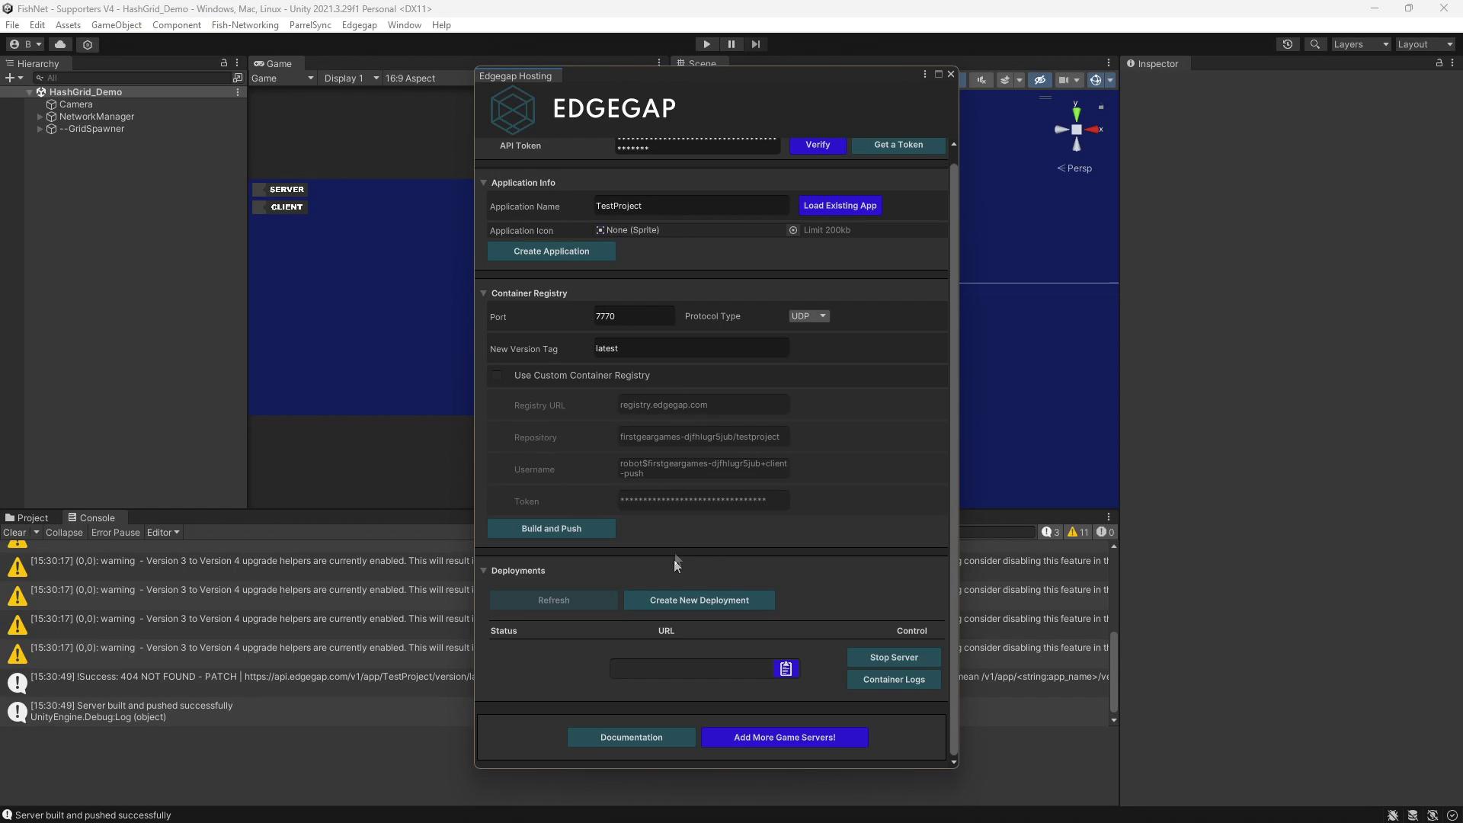
Create a new TestProject deployment that reaches Deployed on an edgegap.net address, port 32536.
{"action": "left_click", "coordinate": [670, 602]}
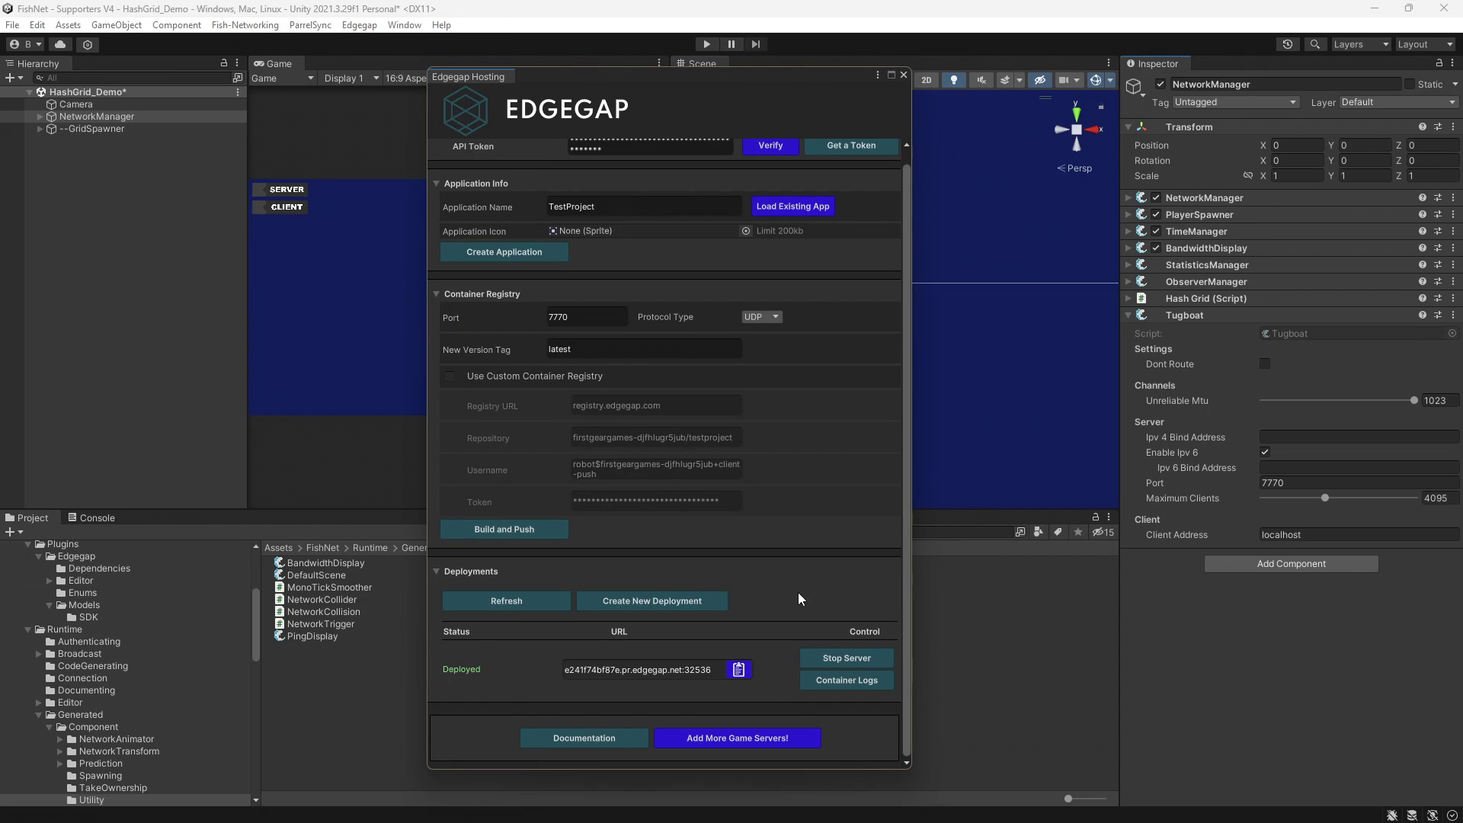
Set Tugboat's Client Address to the copied Edgegap deployment host, with the :32536 suffix removed.
{"action": "left_click", "coordinate": [739, 671]}
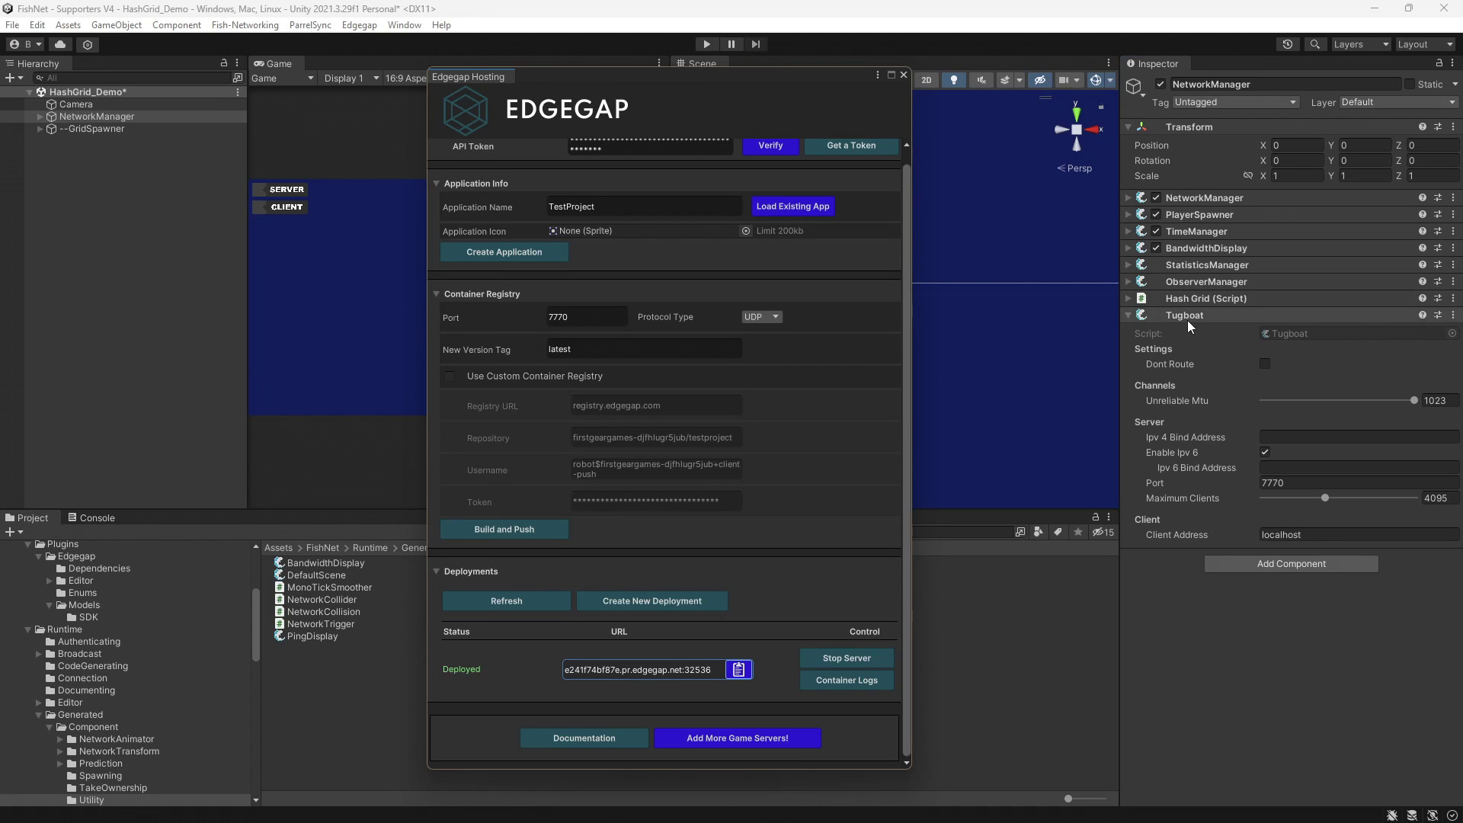
{"action": "left_click", "coordinate": [1330, 534]}
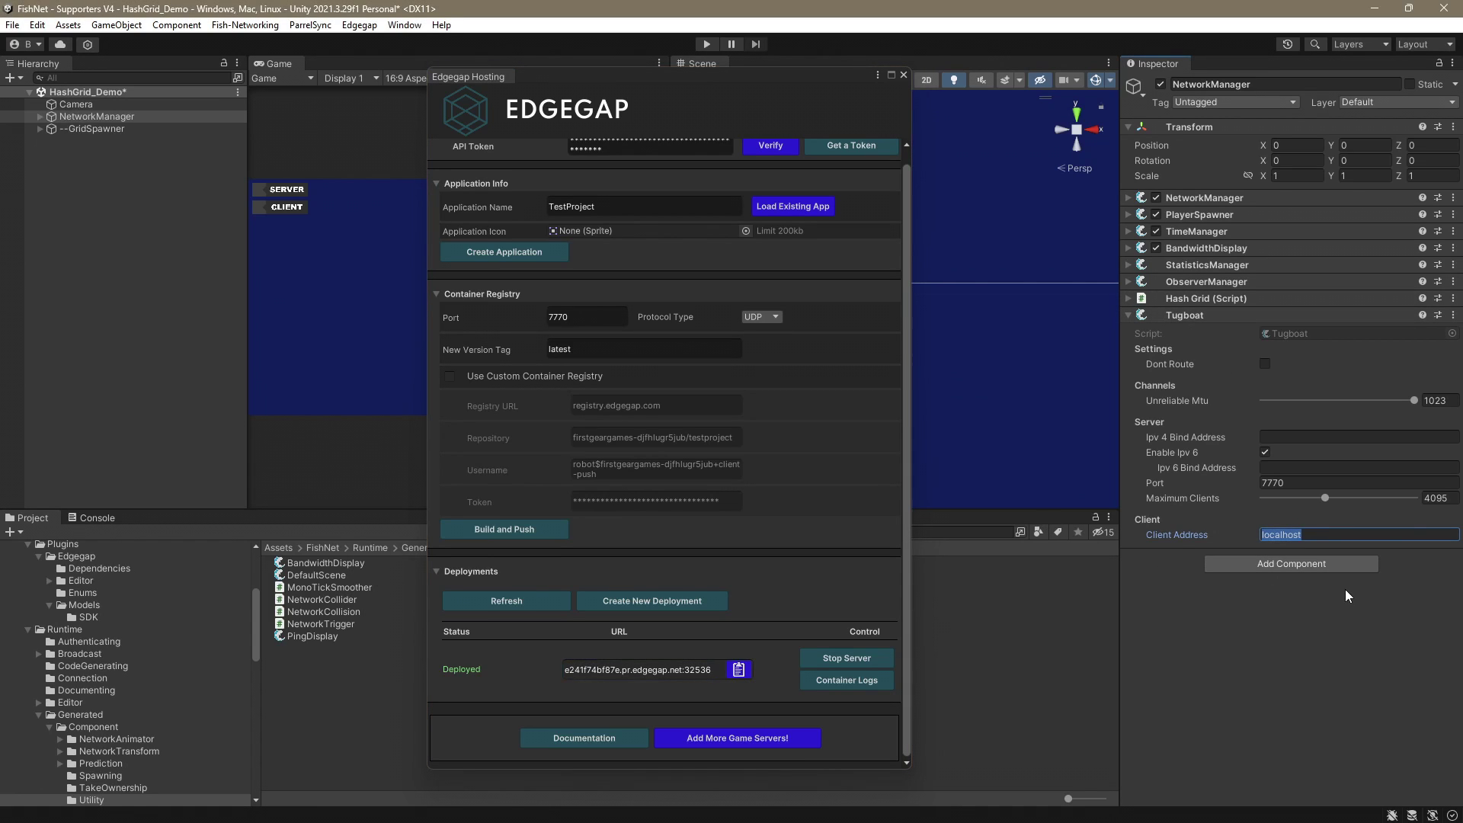
{"action": "key", "text": "ctrl+v"}
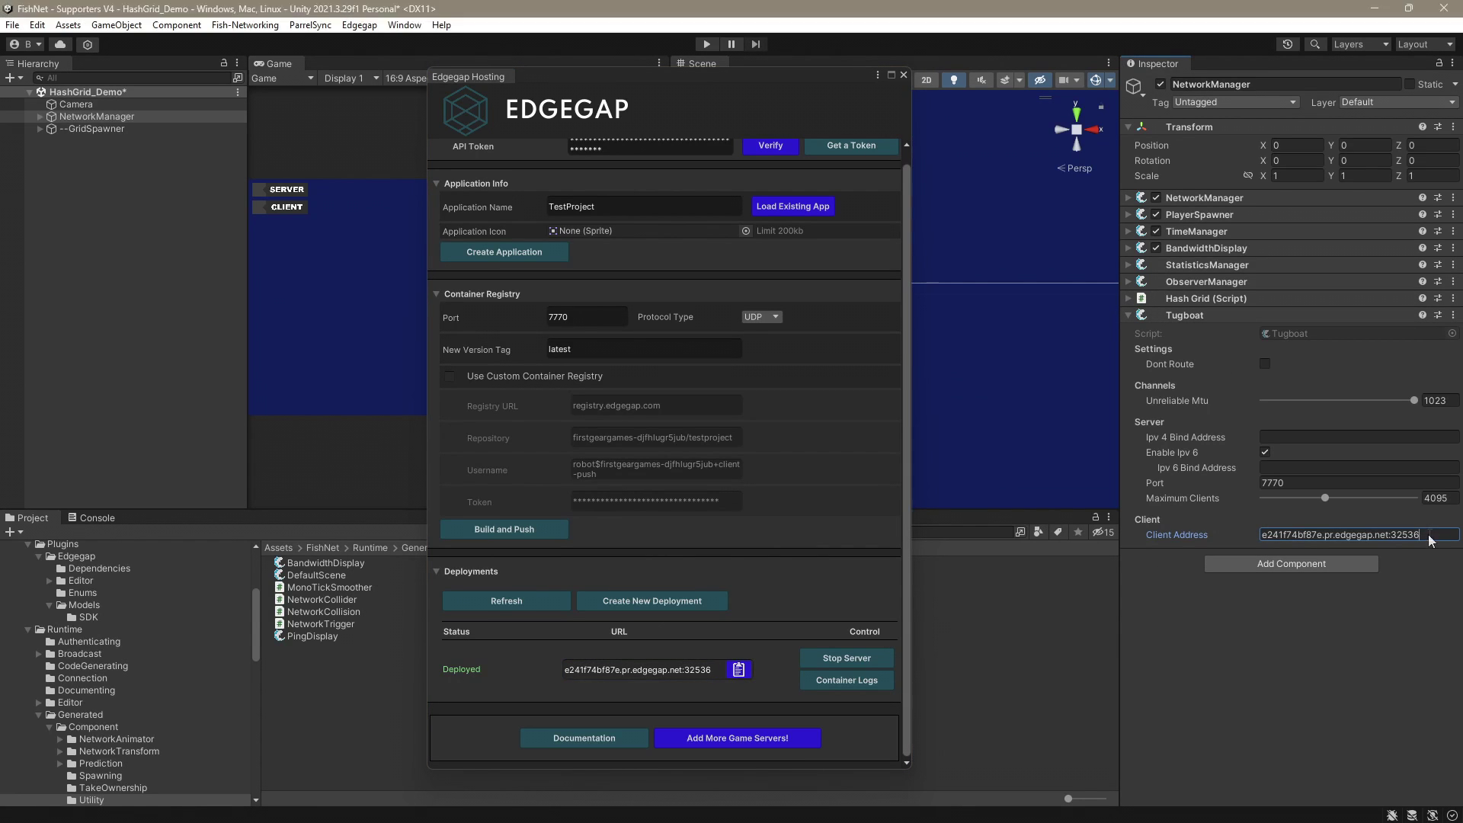
{"action": "key", "text": "shift+Left"}
{"action": "key", "text": "shift+Left"}
{"action": "key", "text": "shift+Left"}
{"action": "key", "text": "shift+Left"}
{"action": "key", "text": "shift+Left"}
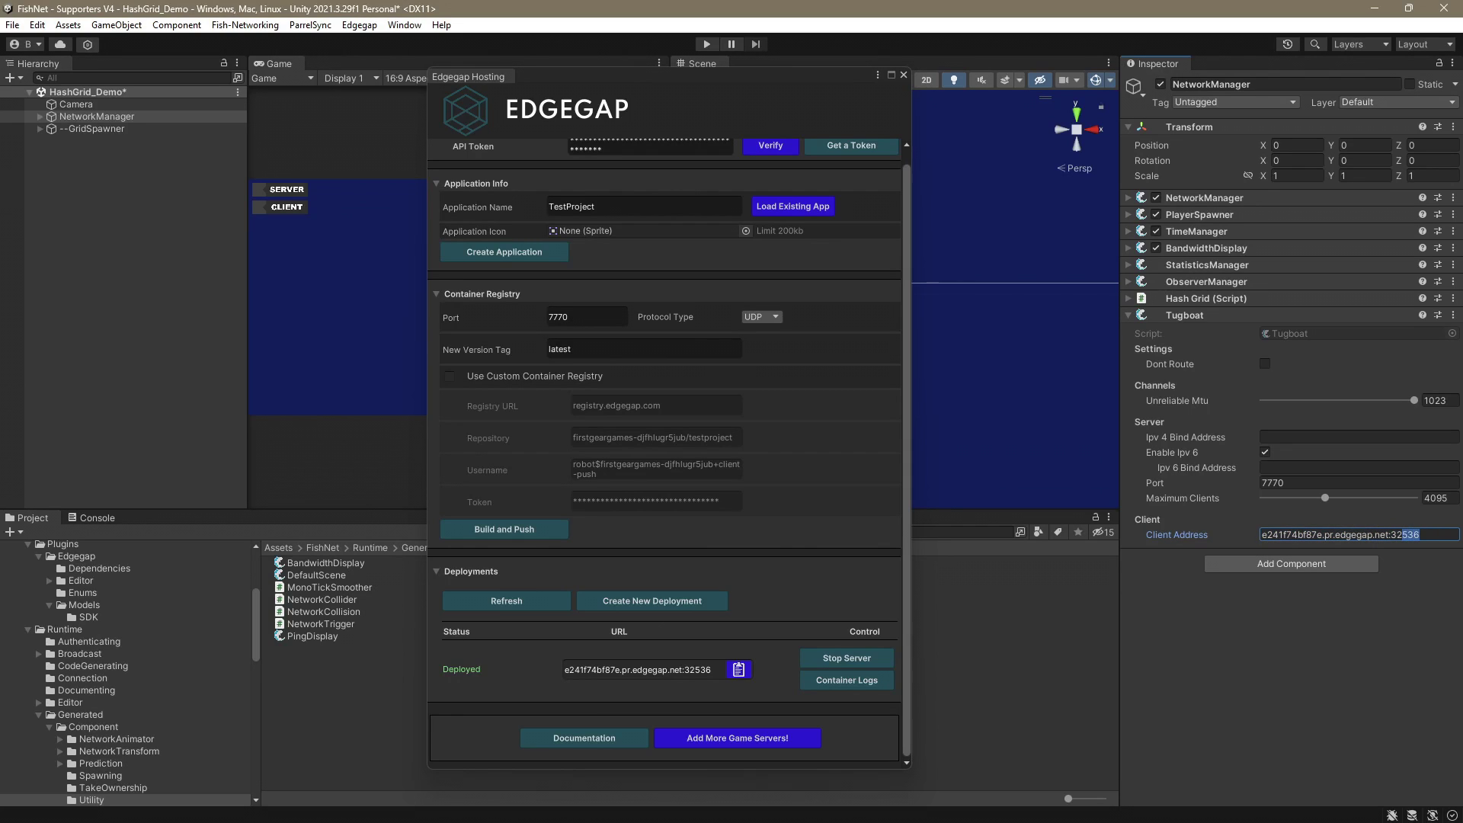
{"action": "key", "text": "BackSpace"}
Set Tugboat's Port to 32536 and save the scene.
{"action": "left_click", "coordinate": [1295, 482]}
{"action": "key", "text": "ctrl+v"}
{"action": "key", "text": "ctrl+s"}
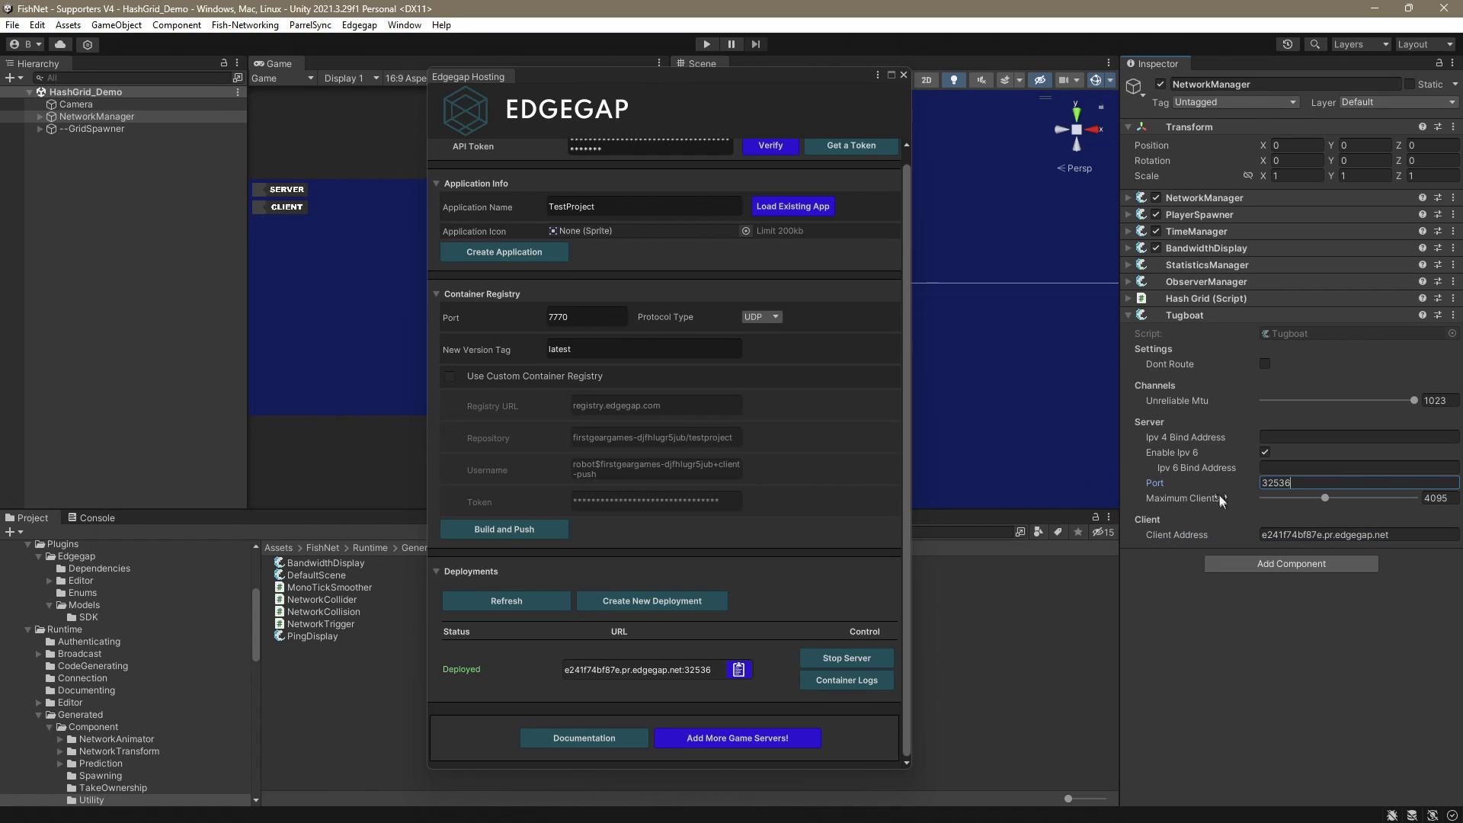
{"action": "left_click", "coordinate": [1327, 672]}
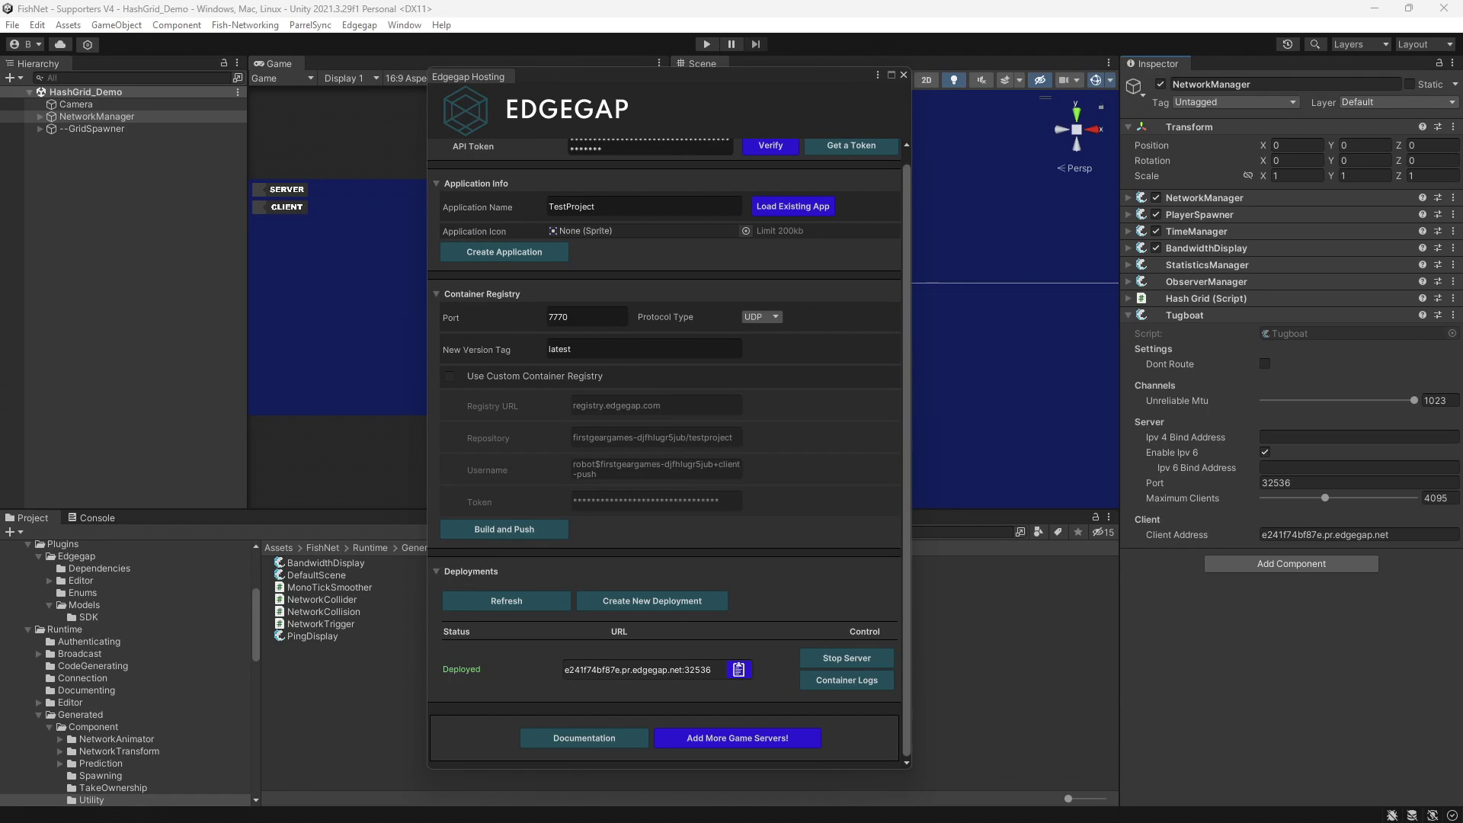
Switch the build platform to Windows, Mac, Linux and dock the Edgegap Hosting window below.
{"action": "left_click", "coordinate": [12, 24]}
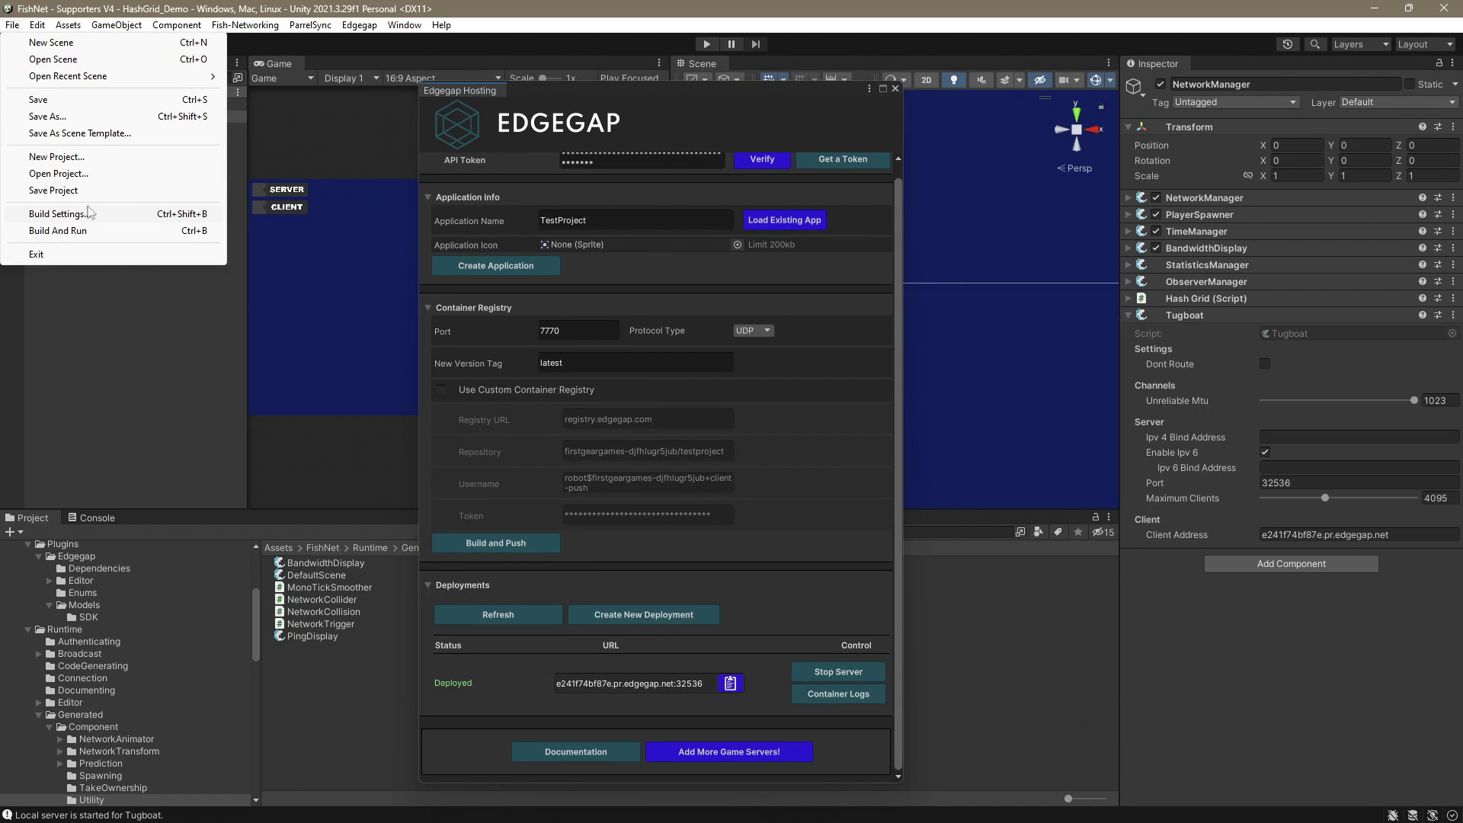
{"action": "key", "text": "Escape"}
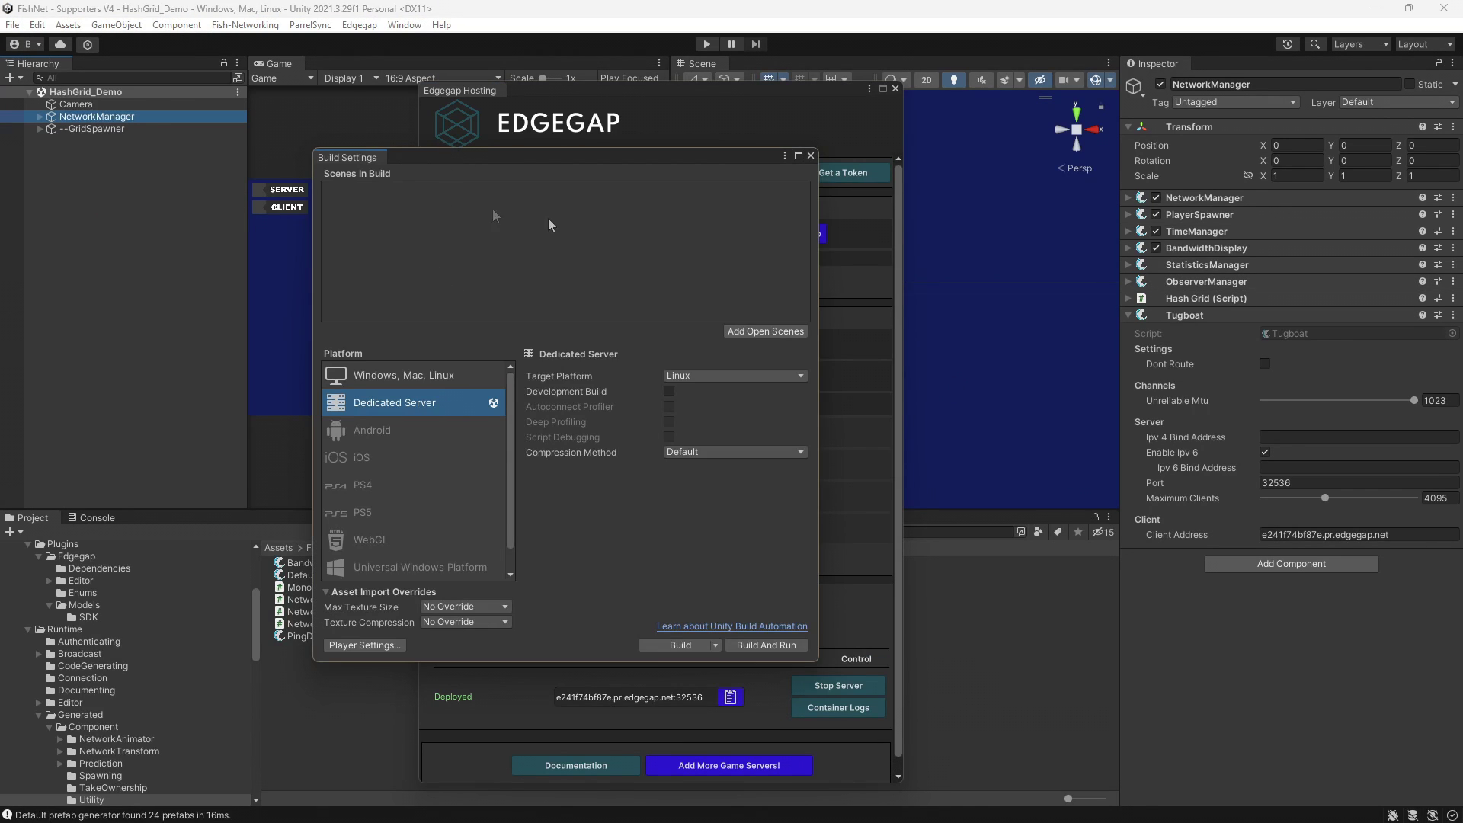
{"action": "left_click", "coordinate": [383, 376]}
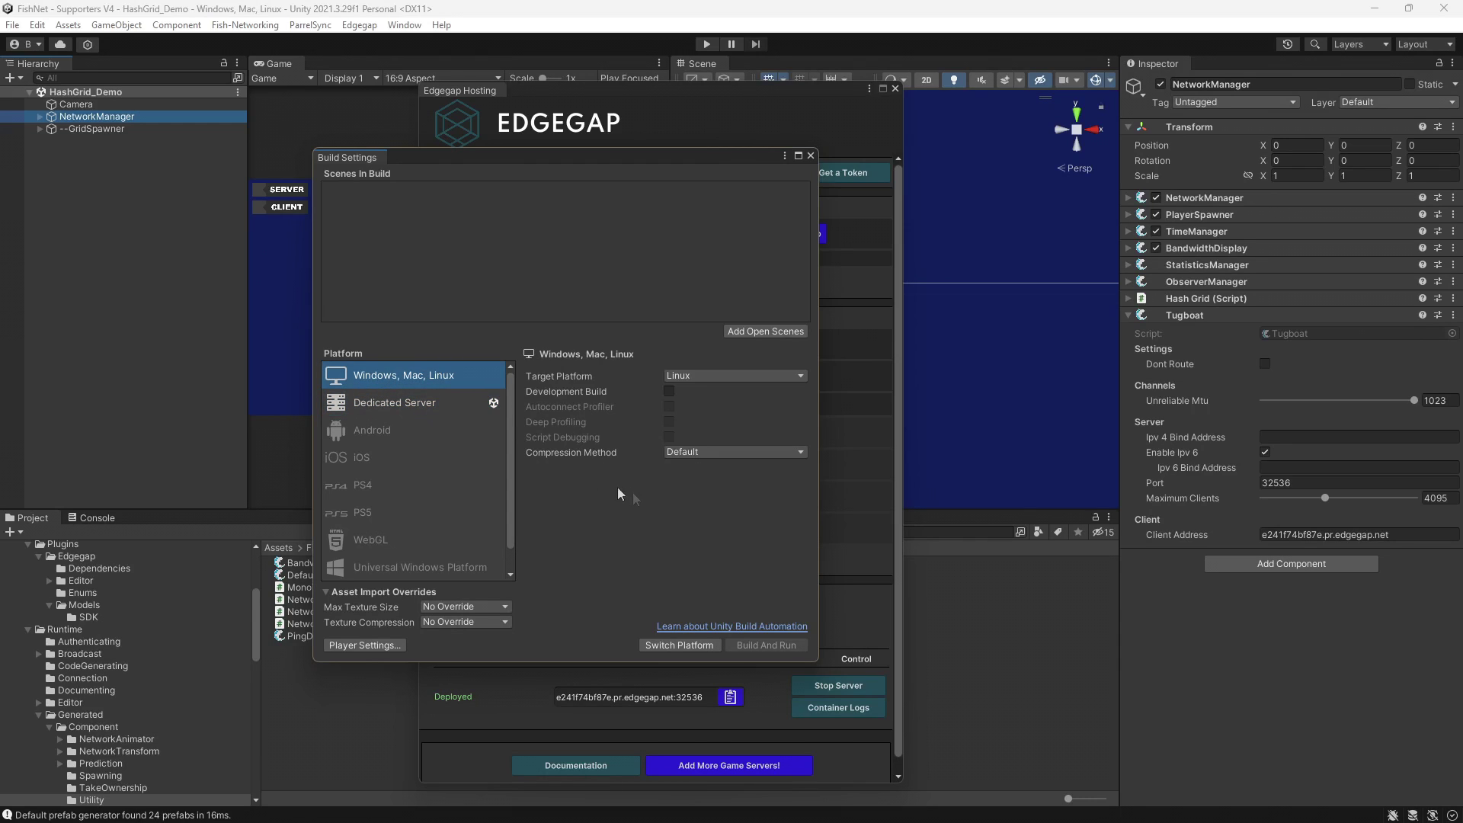
{"action": "left_click", "coordinate": [663, 644]}
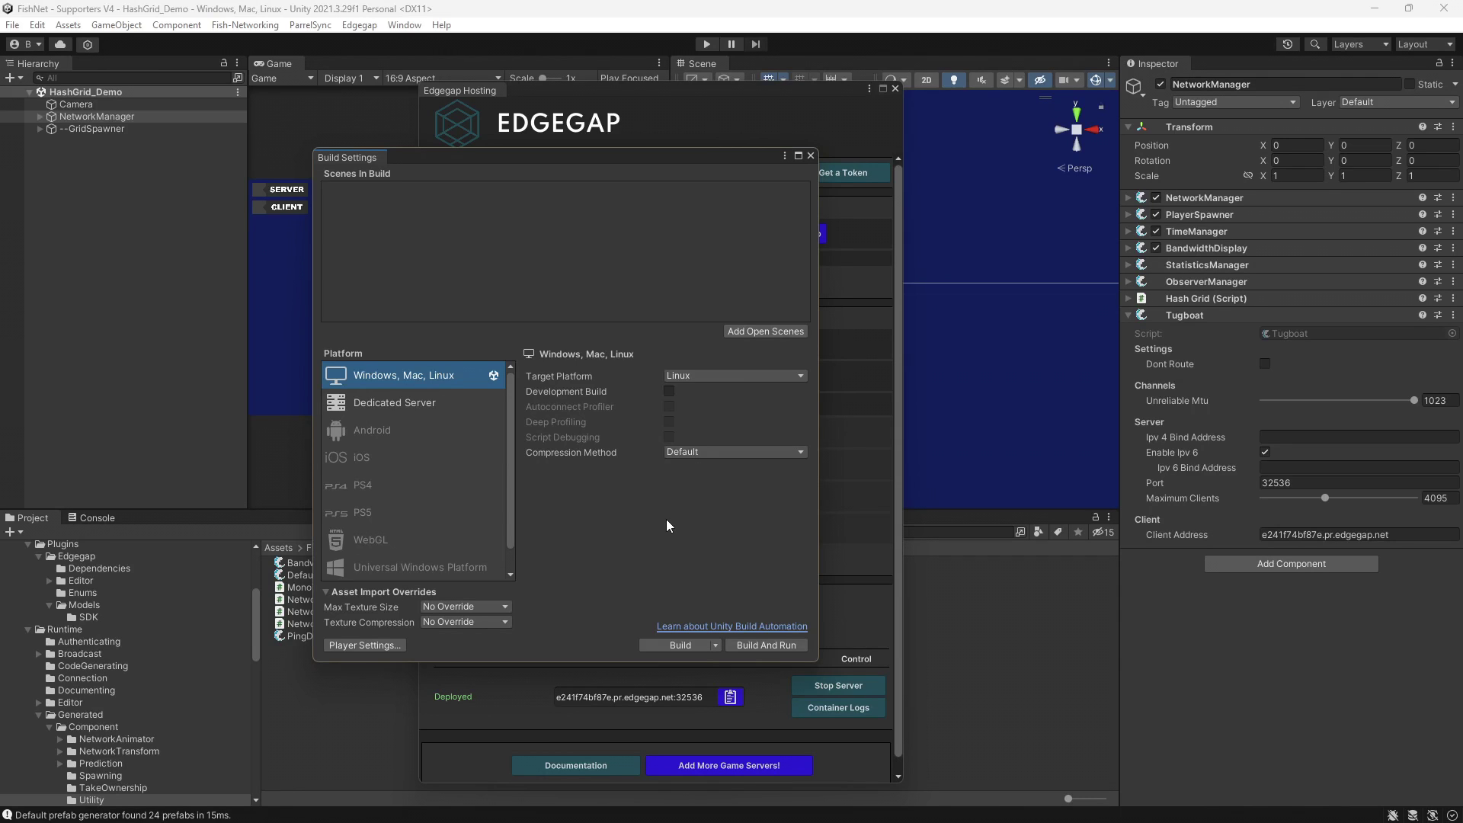
{"action": "left_click_drag", "start_coordinate": [441, 93], "coordinate": [320, 528]}
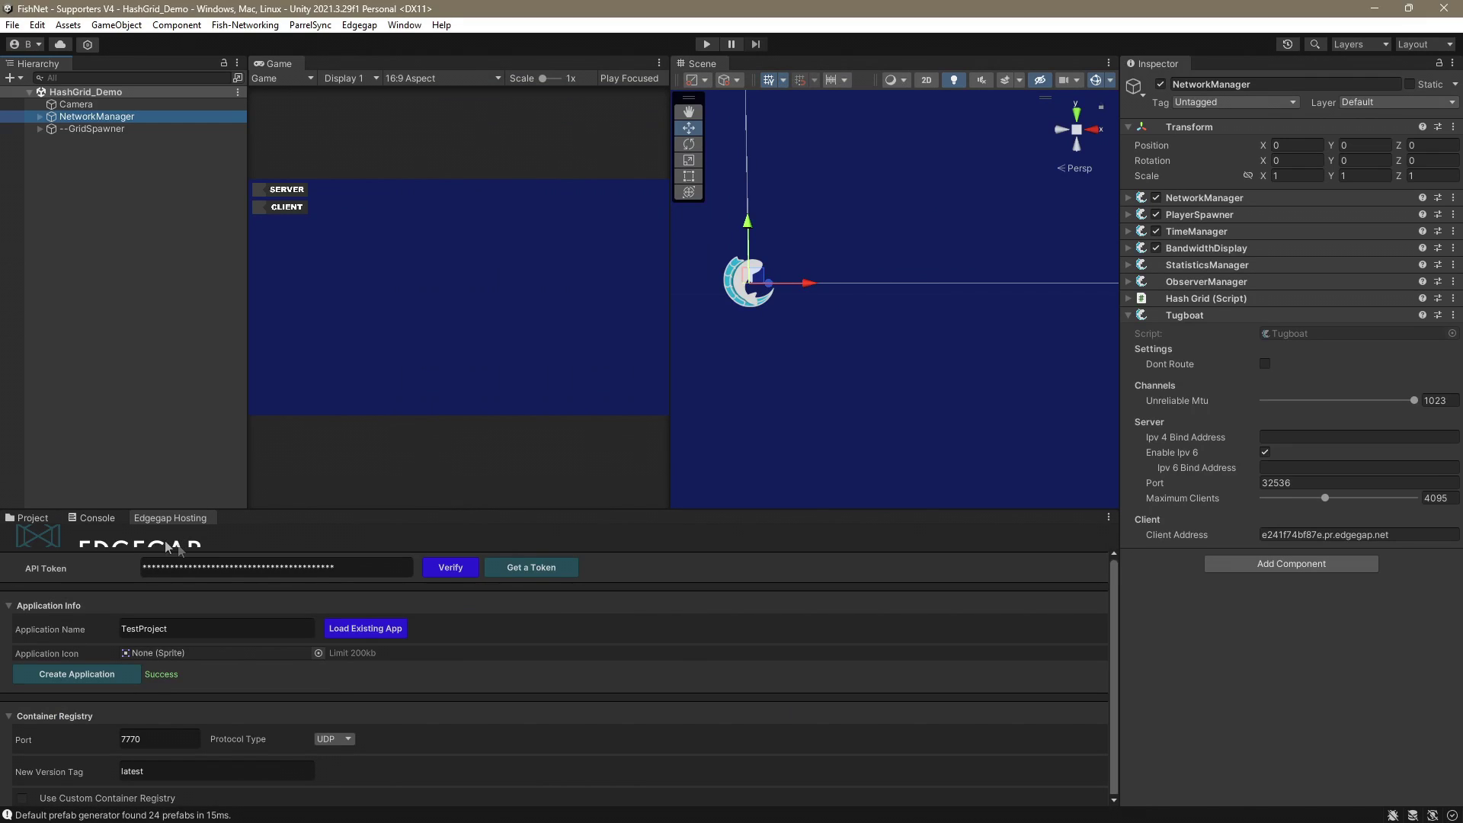
Check NetworkHudCanvas under NetworkManager, then enter Play mode and start the client connection.
{"action": "left_click", "coordinate": [83, 119]}
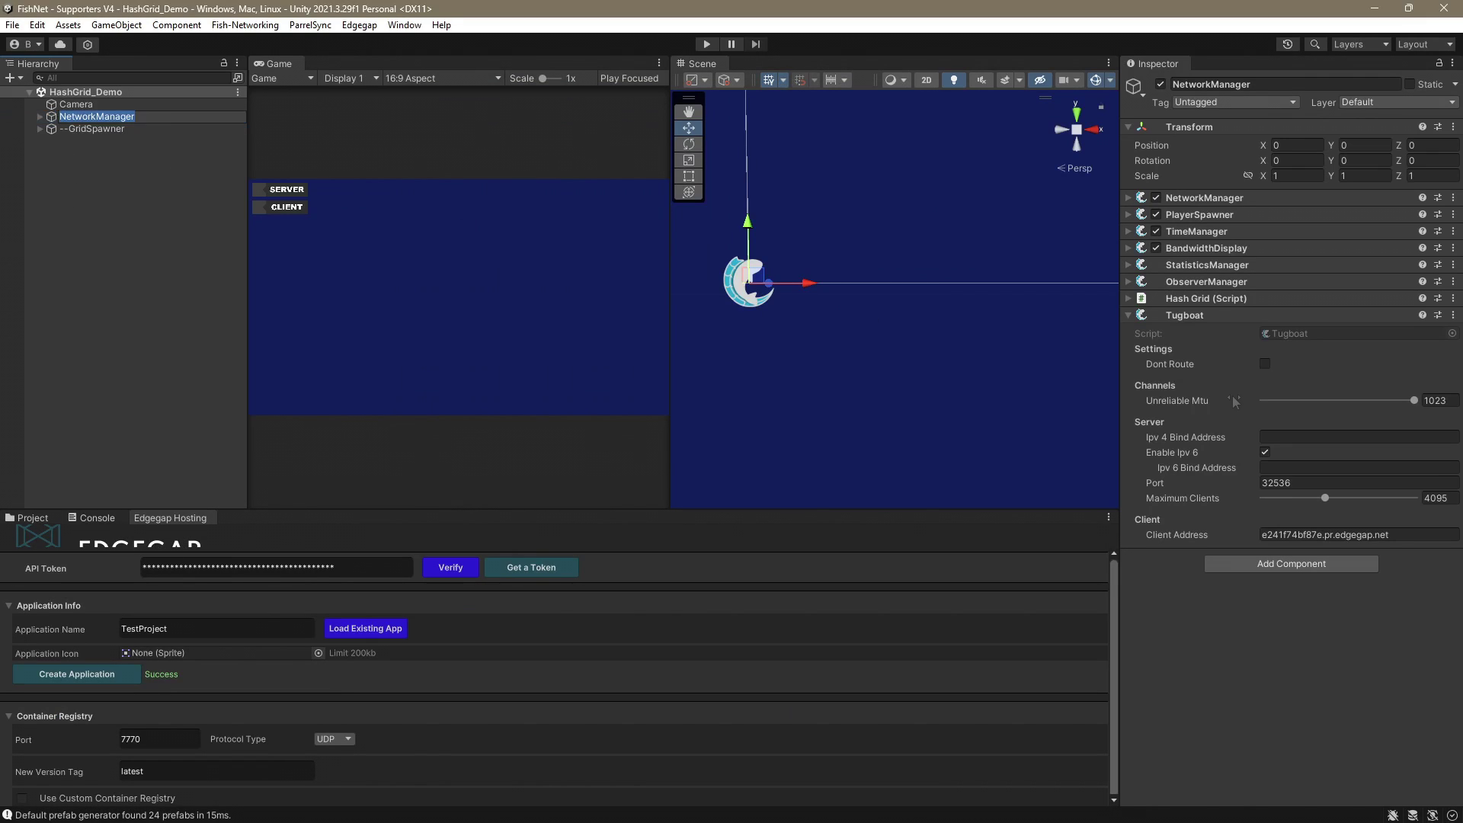
{"action": "key", "text": "Right"}
{"action": "left_click", "coordinate": [99, 129]}
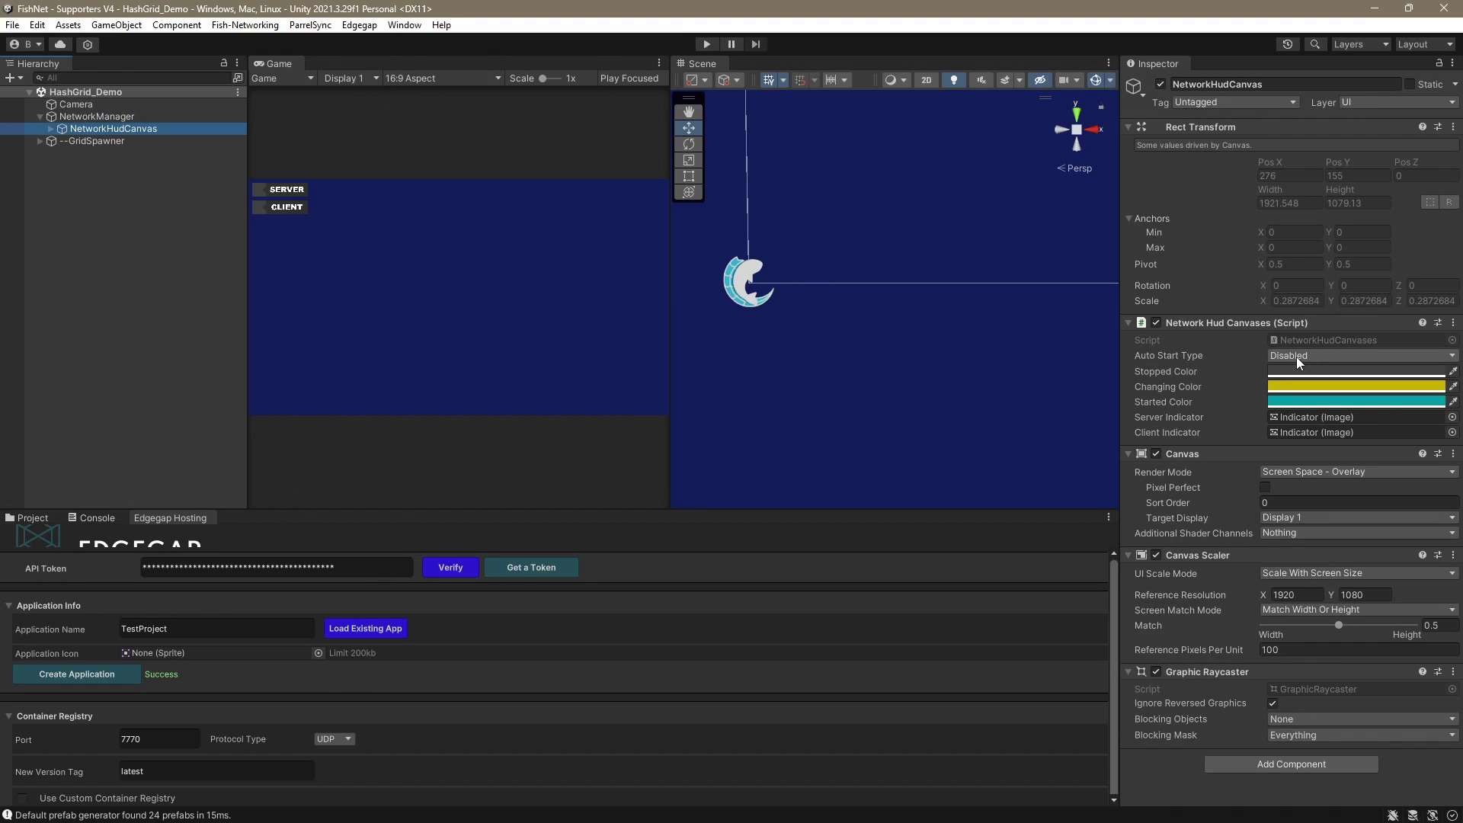
{"action": "left_click", "coordinate": [708, 44]}
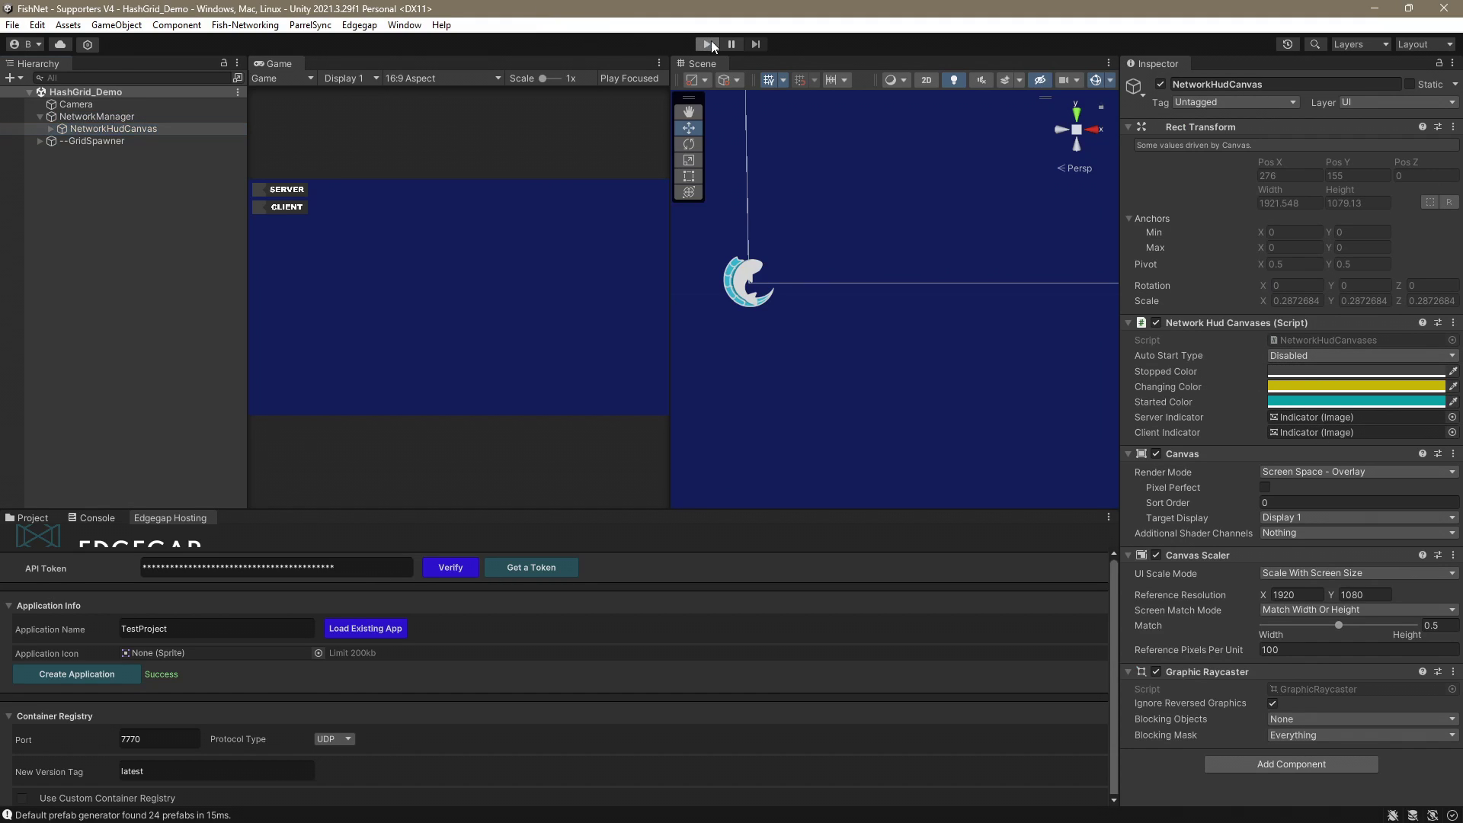
{"action": "left_click", "coordinate": [282, 208]}
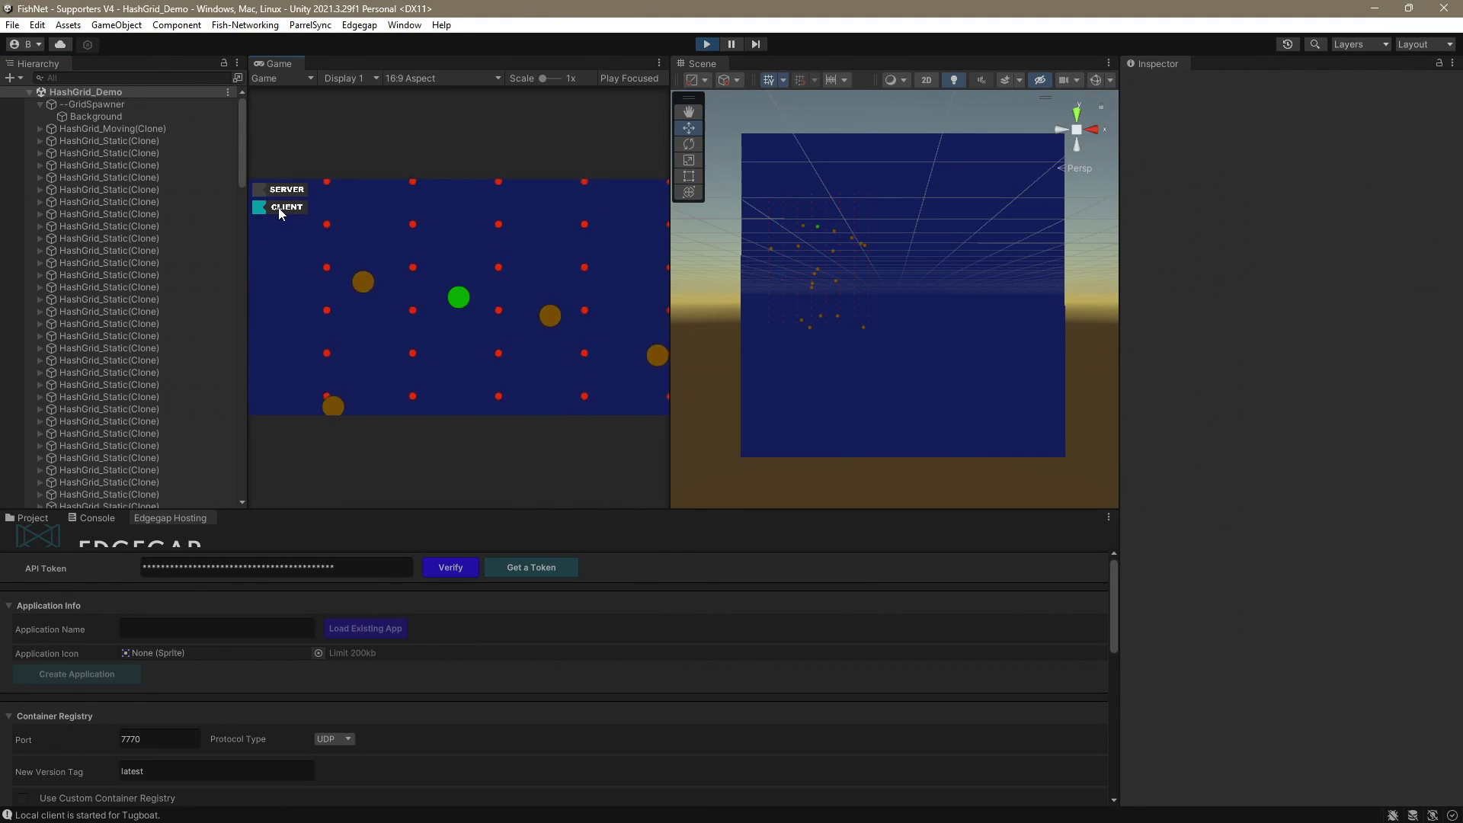